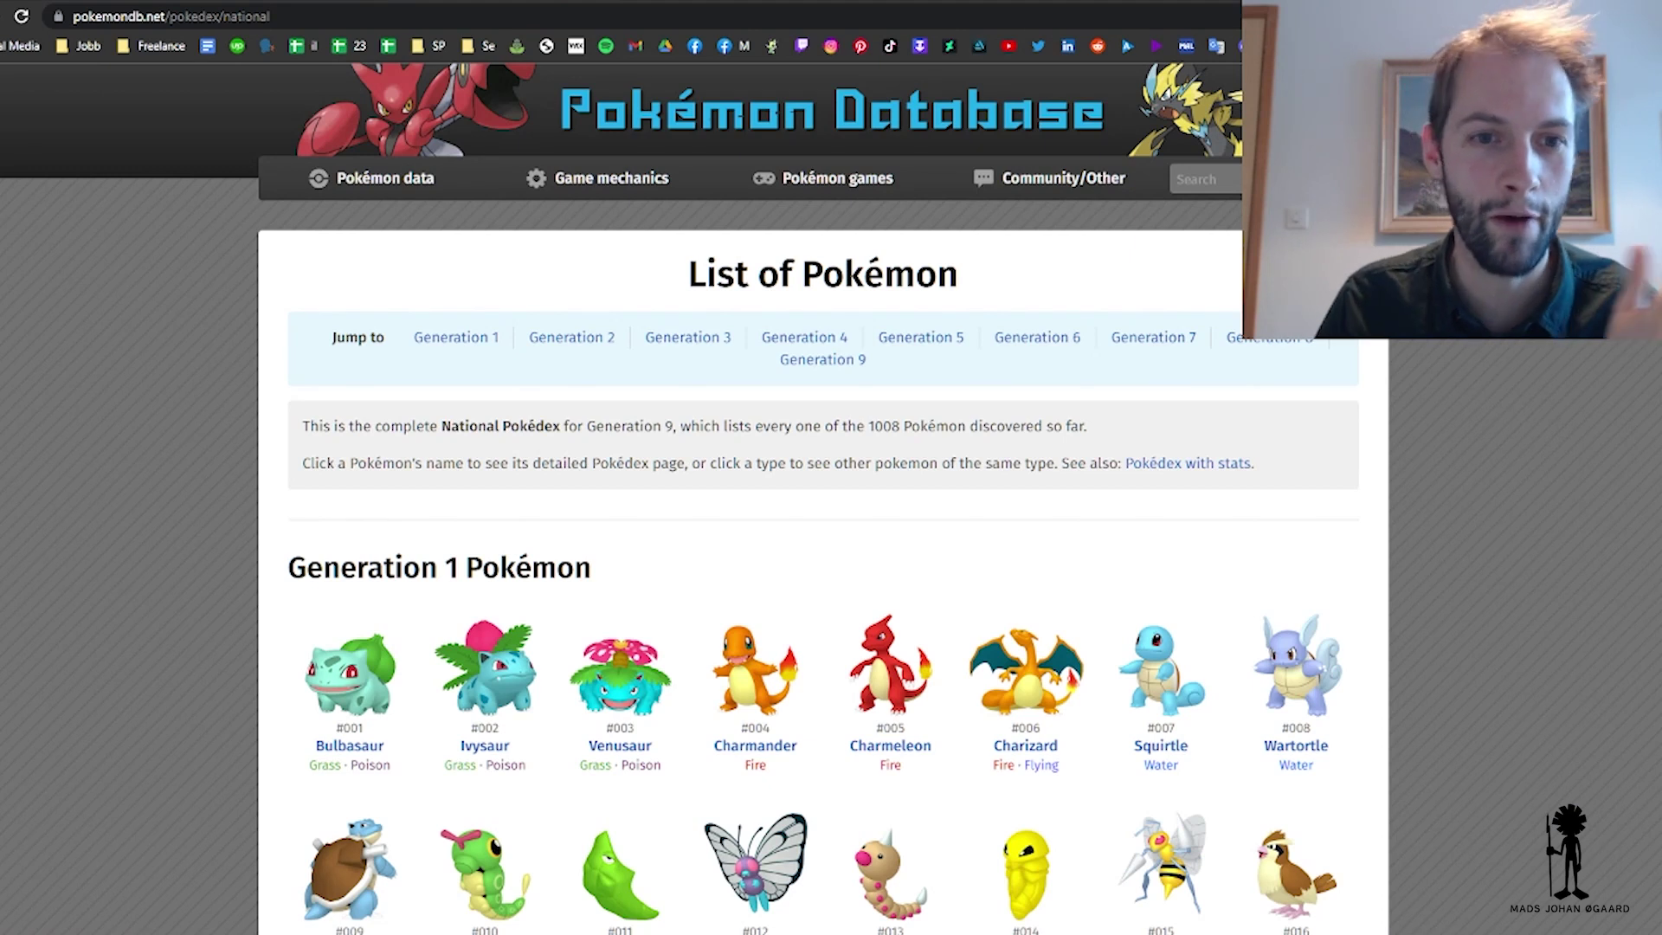
Look through the National Pokédex from the start of Generation 1 into the Generation 2 Pokémon.
scroll(1004, 469, down, 2)
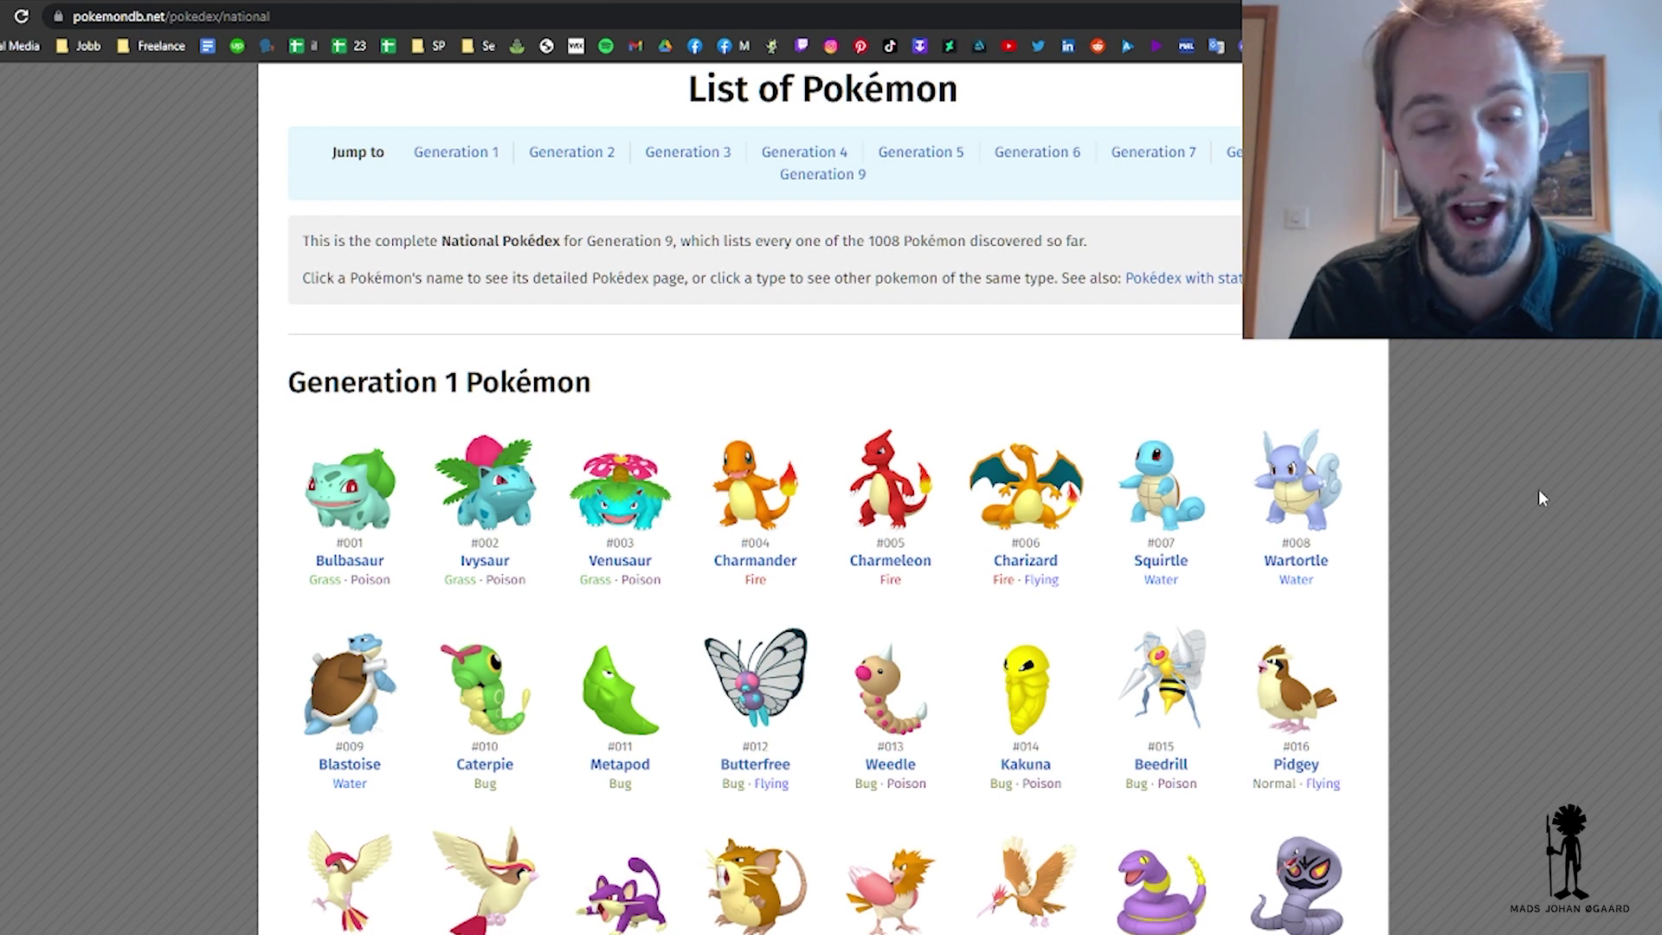
scroll(610, 459, down, 1)
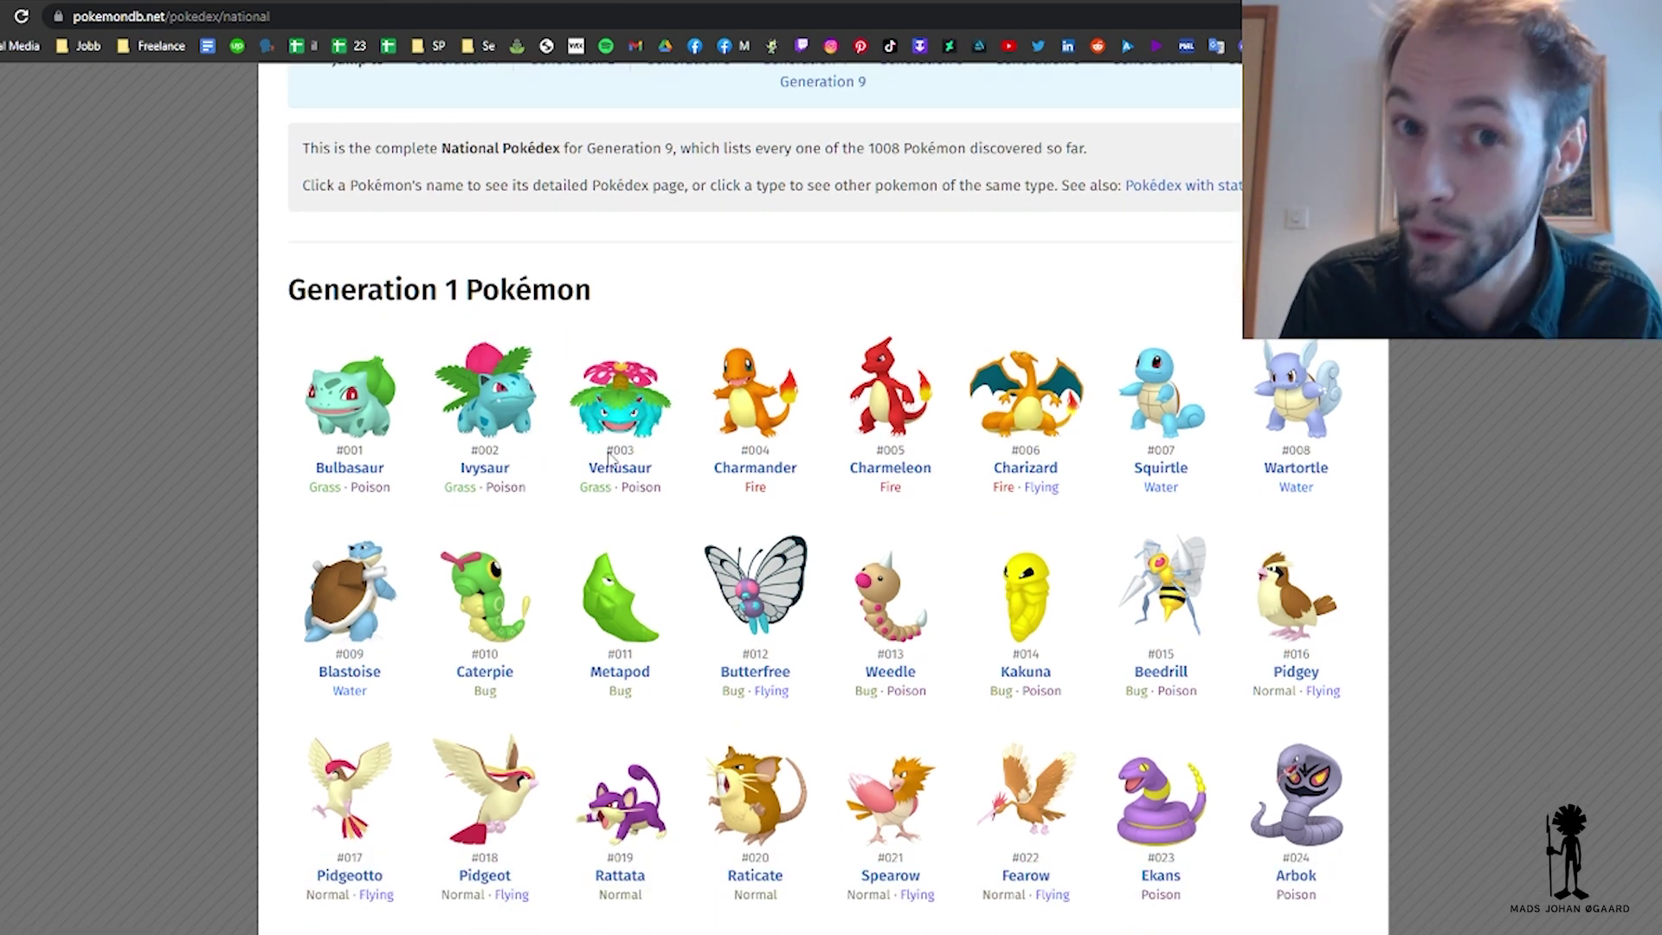
scroll(1549, 320, down, 1)
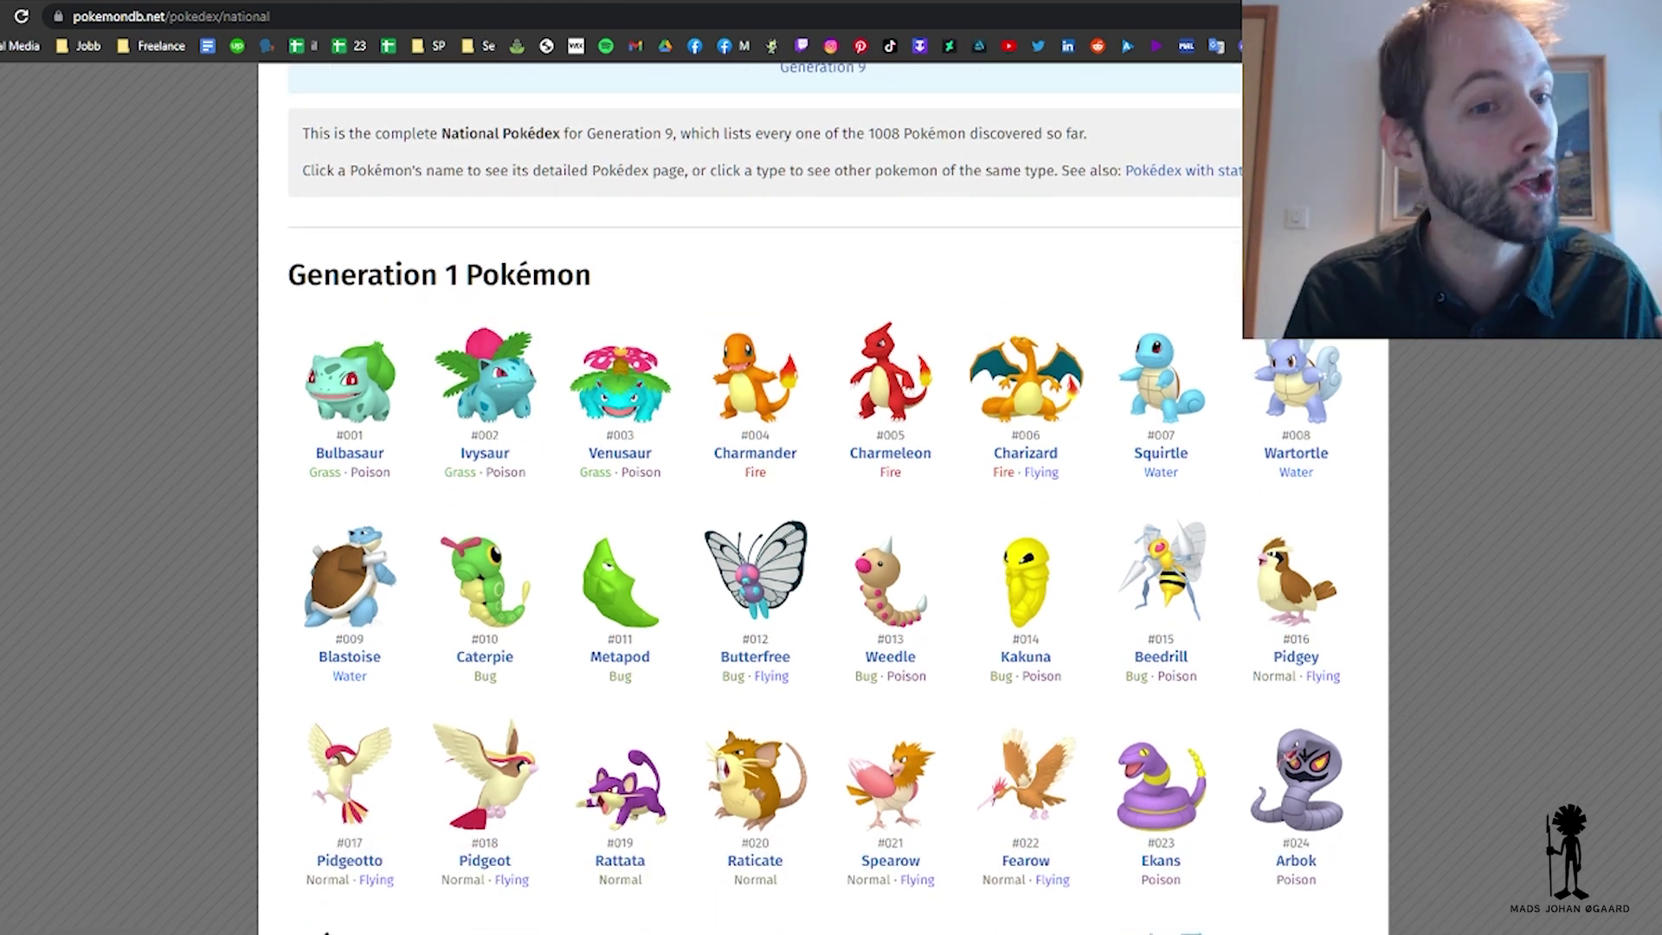
scroll(822, 520, down, 3)
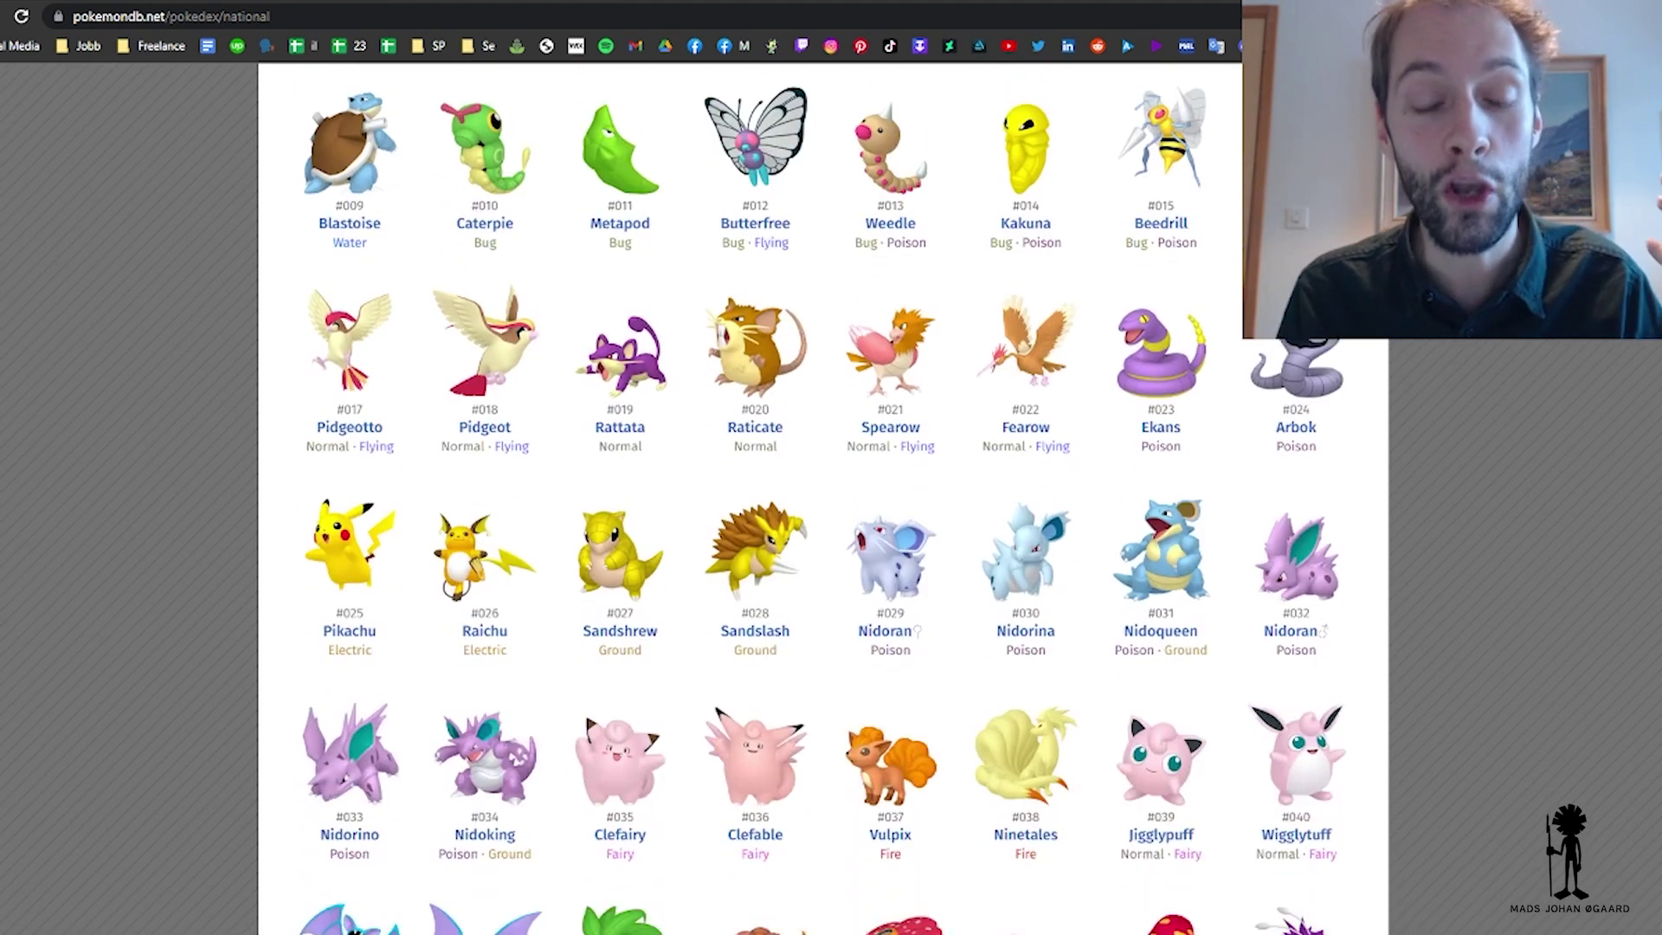
scroll(822, 519, down, 10)
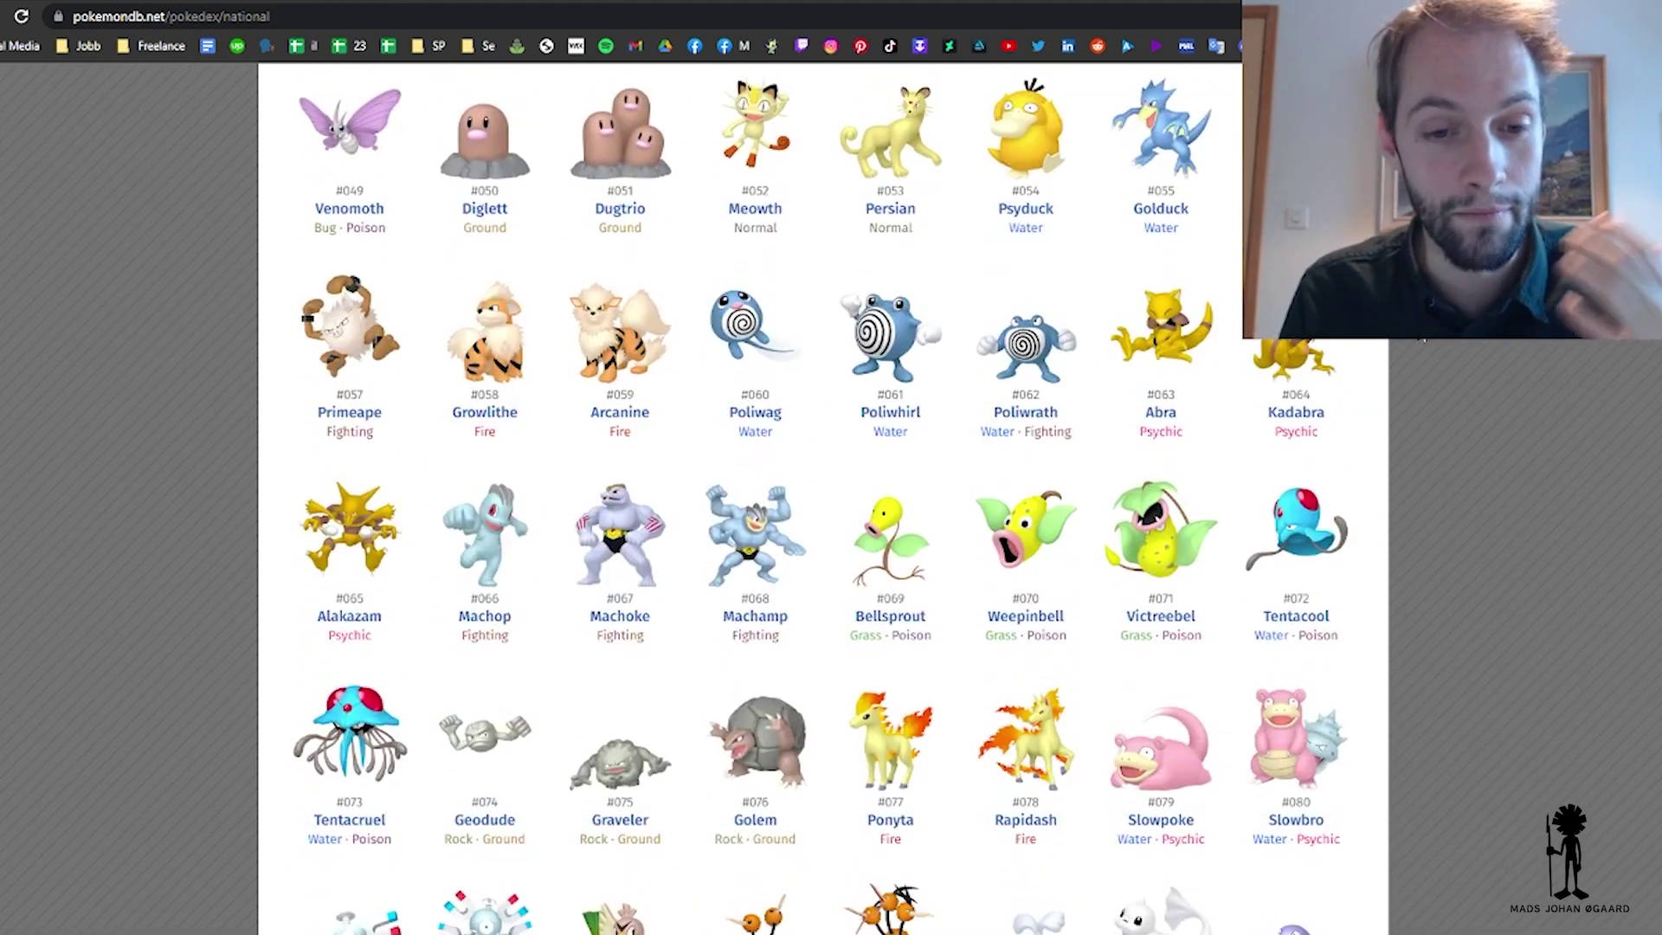
scroll(1448, 350, down, 6)
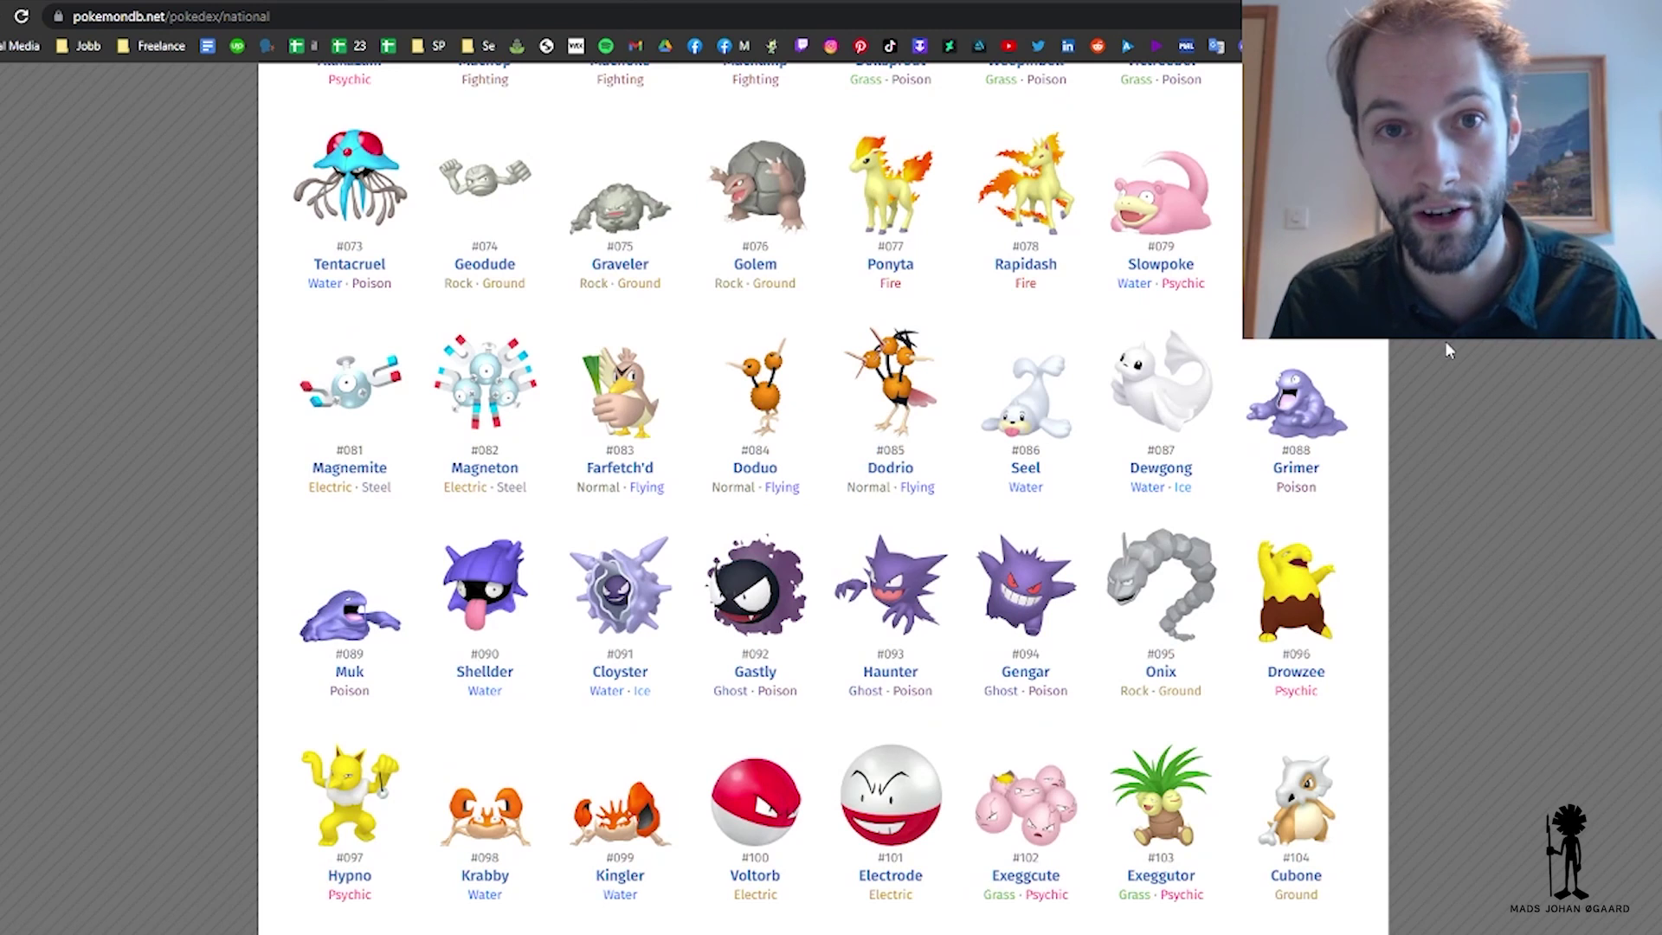
scroll(1448, 350, down, 4)
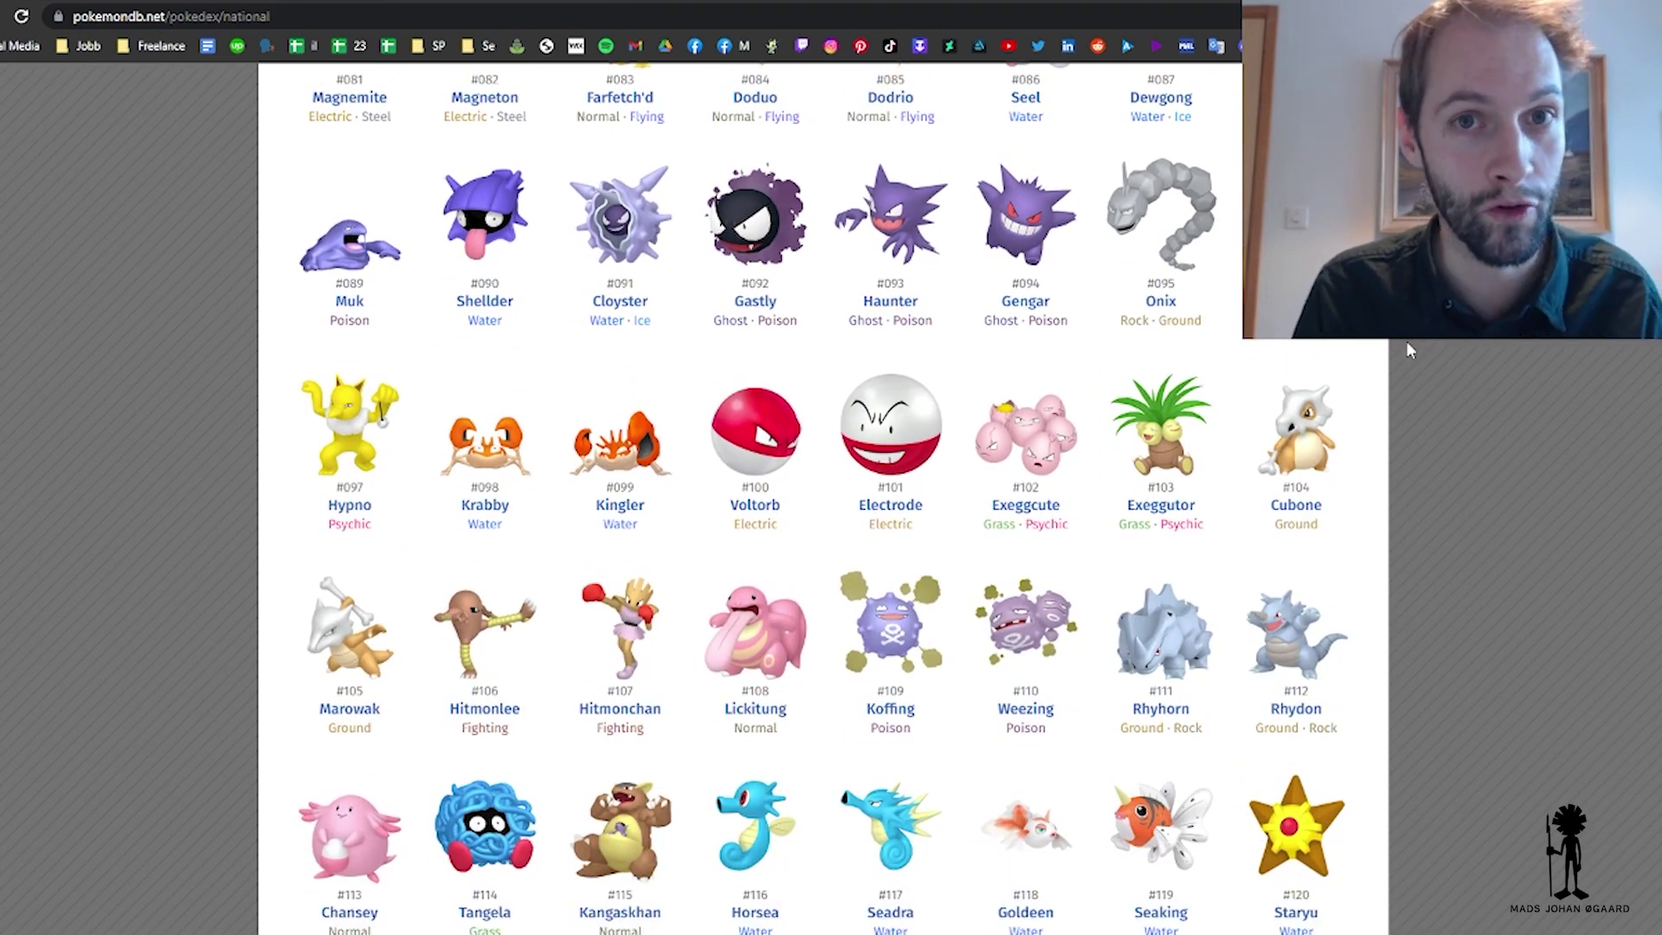
scroll(1406, 342, down, 8)
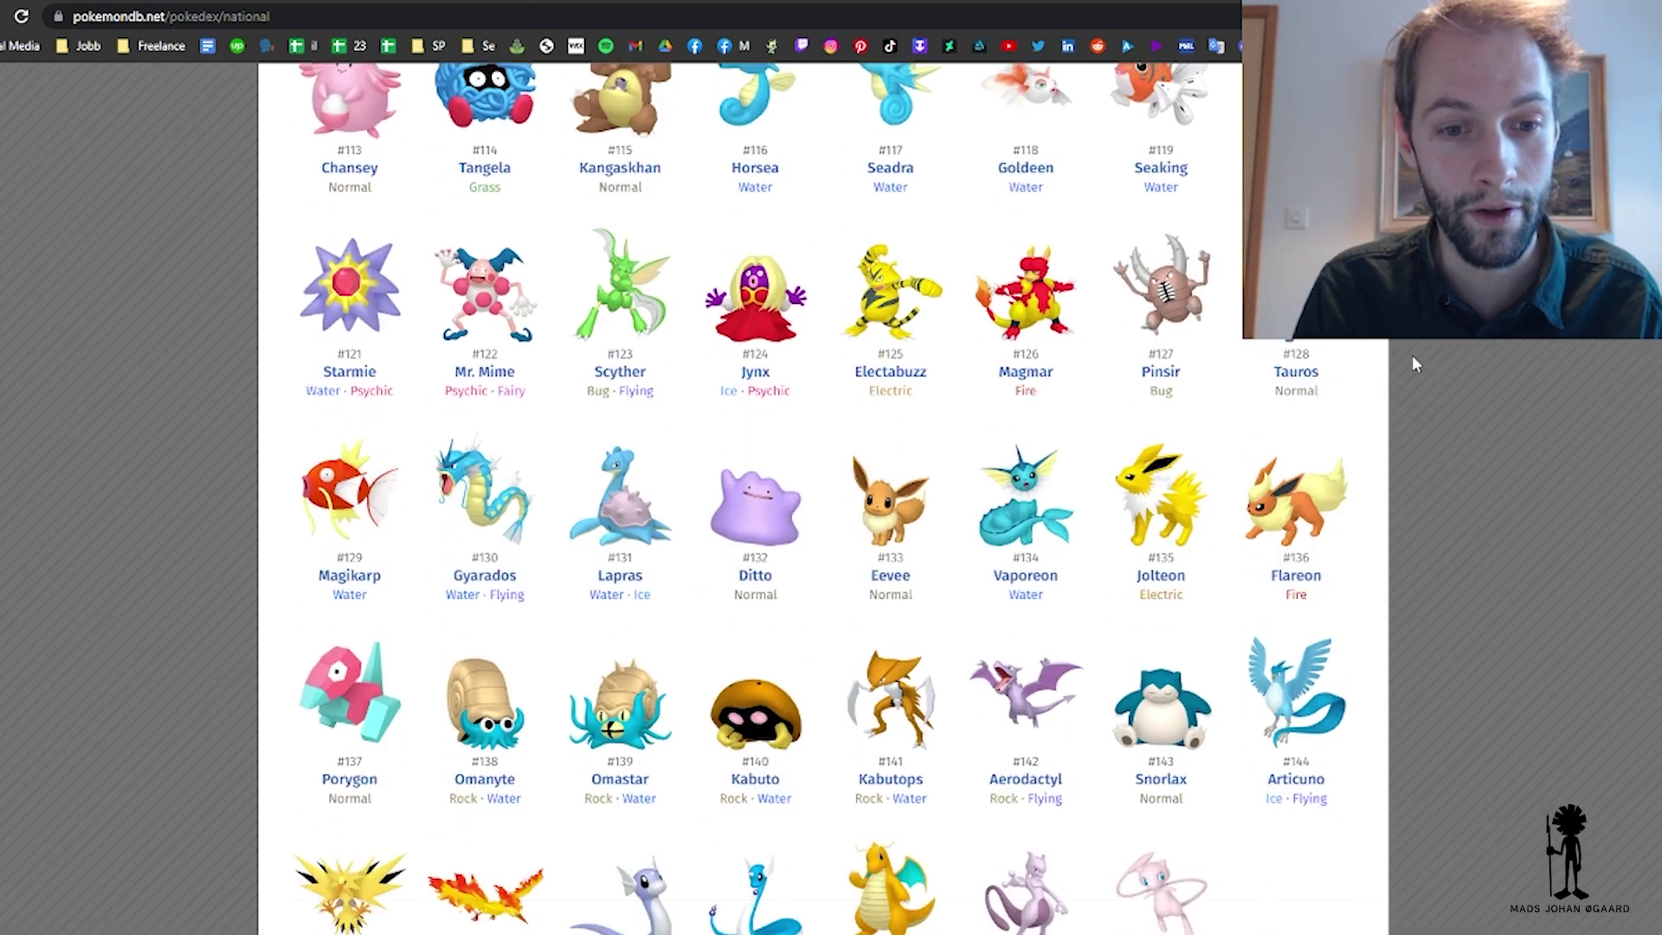
scroll(1413, 362, down, 4)
scroll(1413, 362, down, 4)
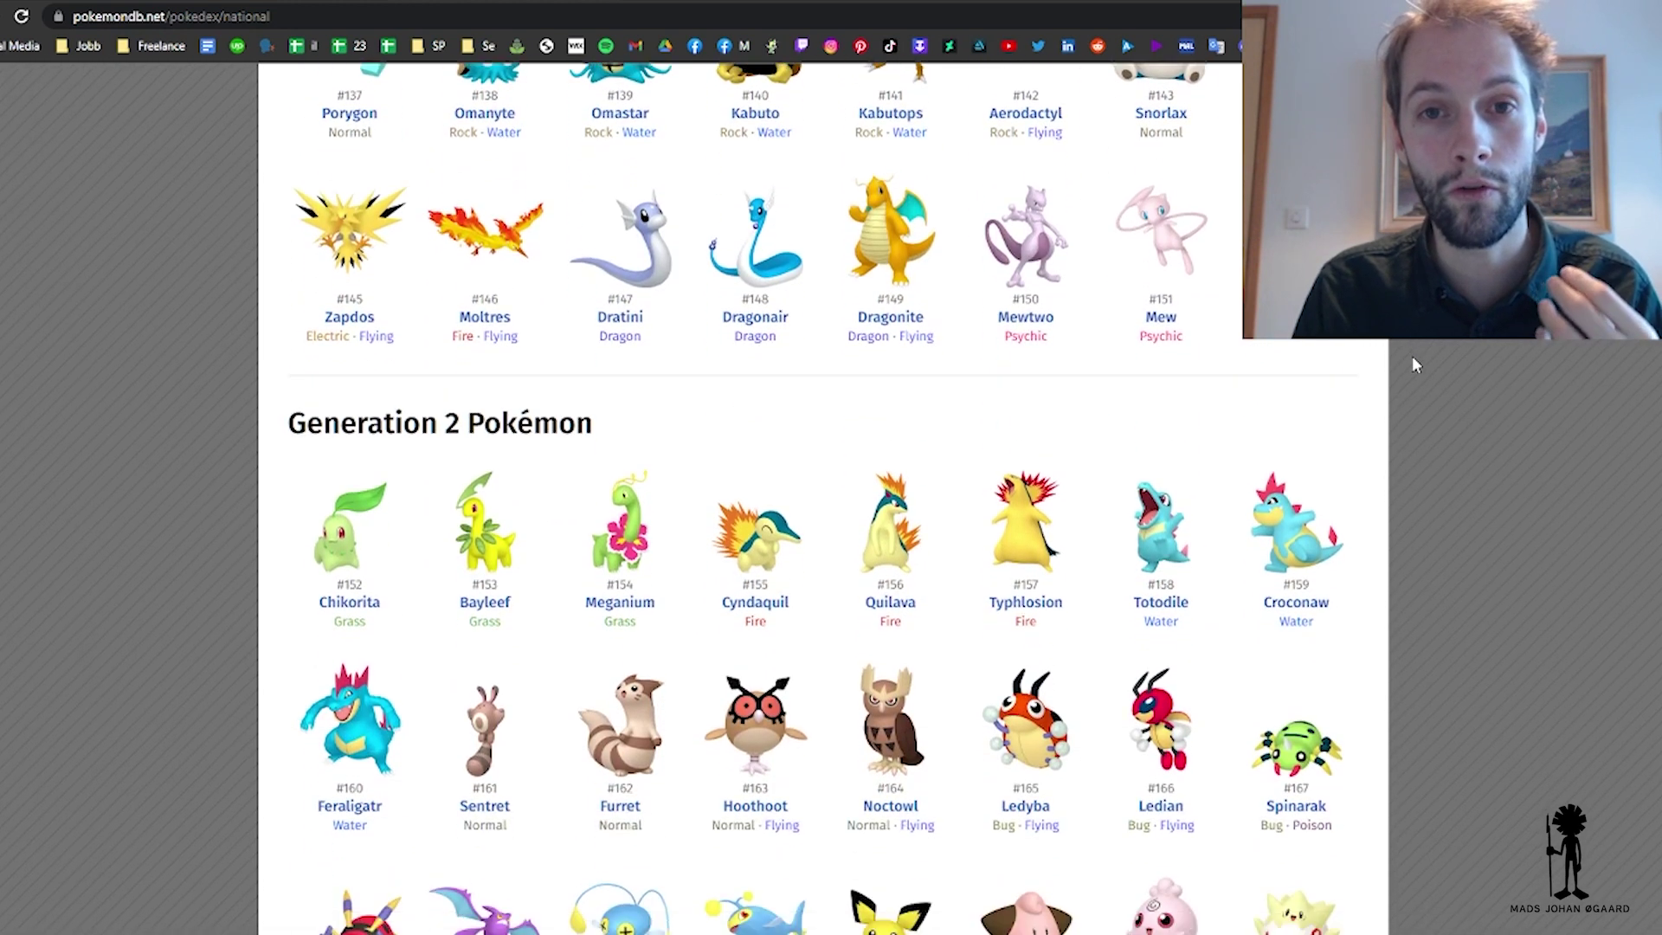
scroll(1413, 364, down, 3)
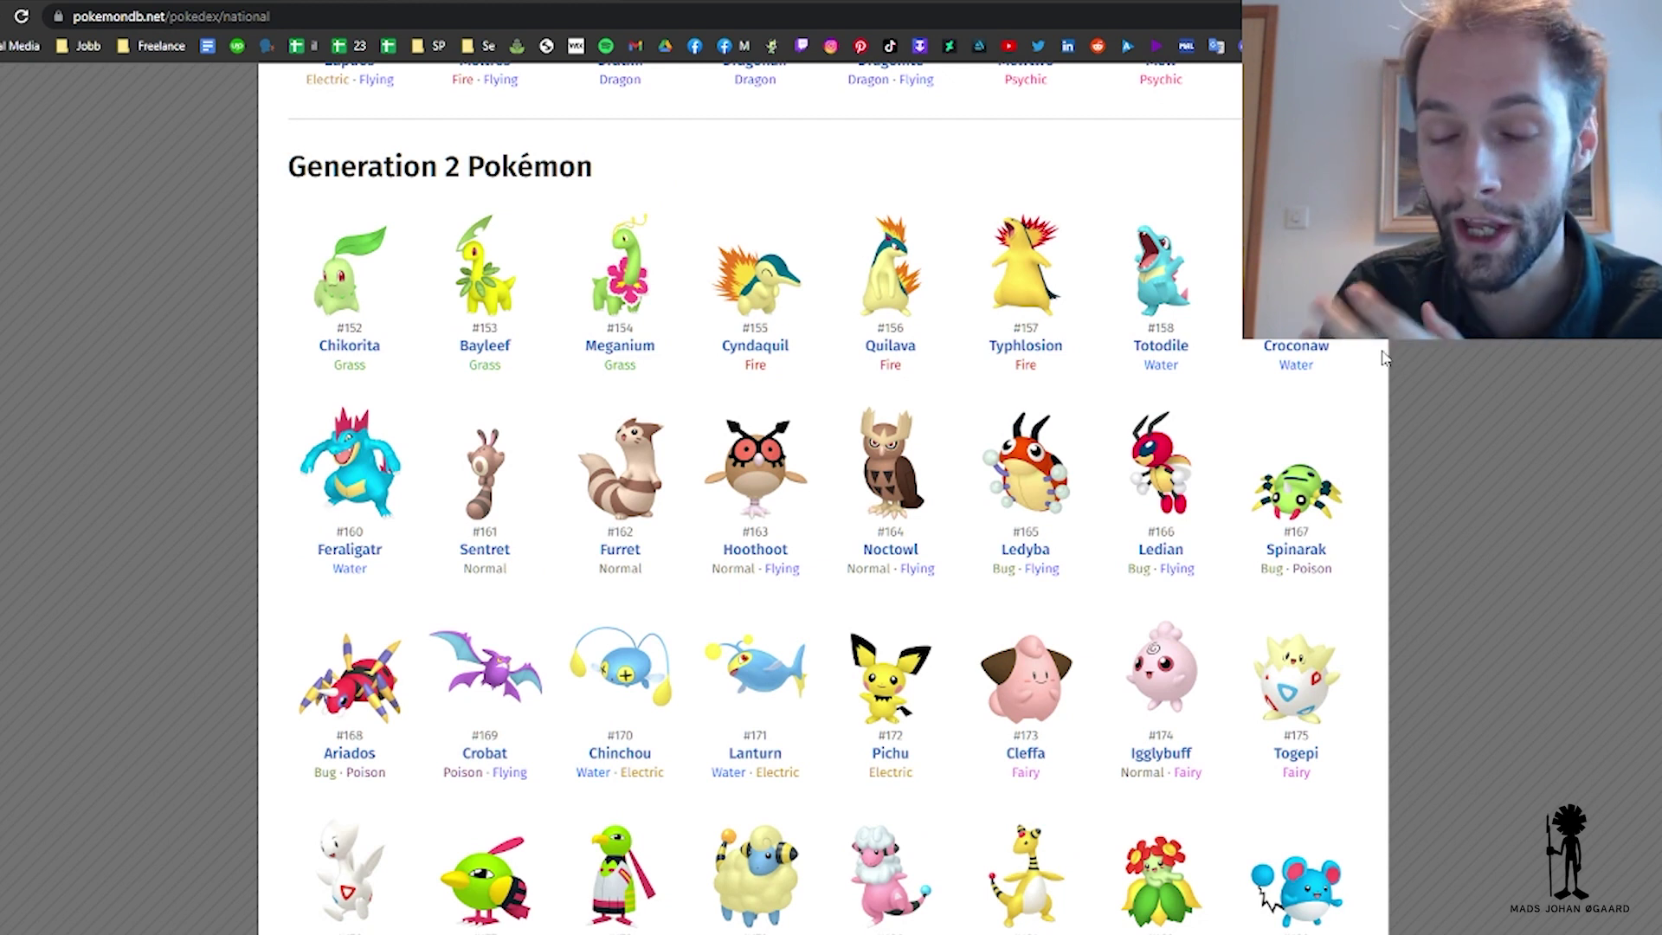
scroll(1368, 365, down, 8)
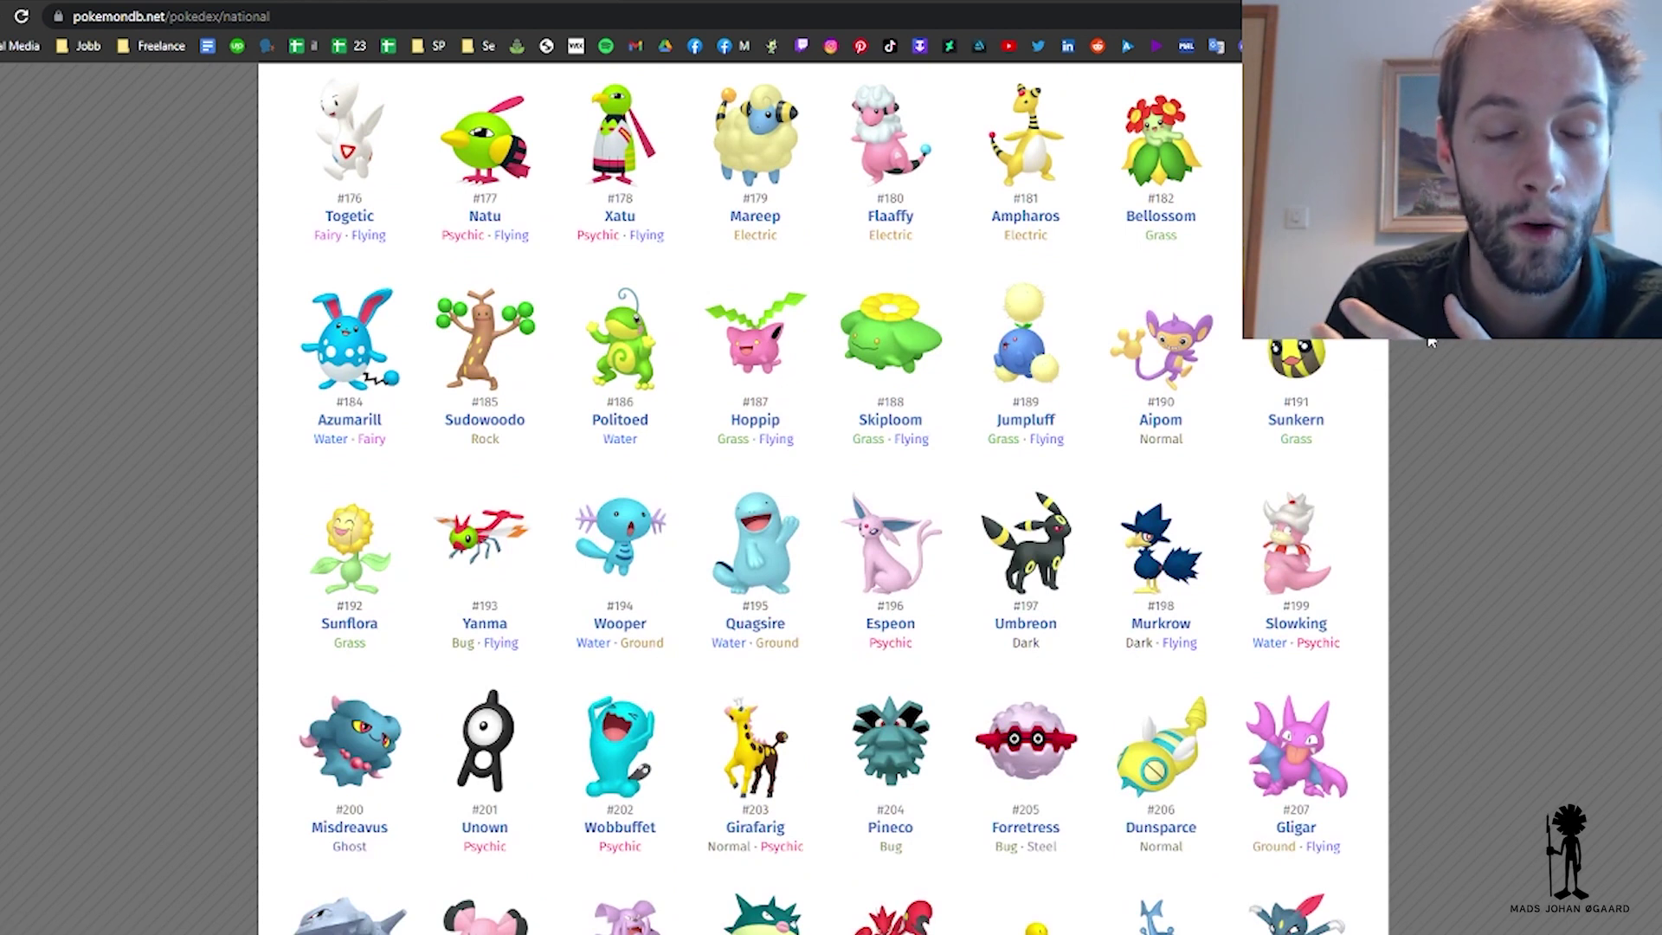
scroll(1424, 338, down, 5)
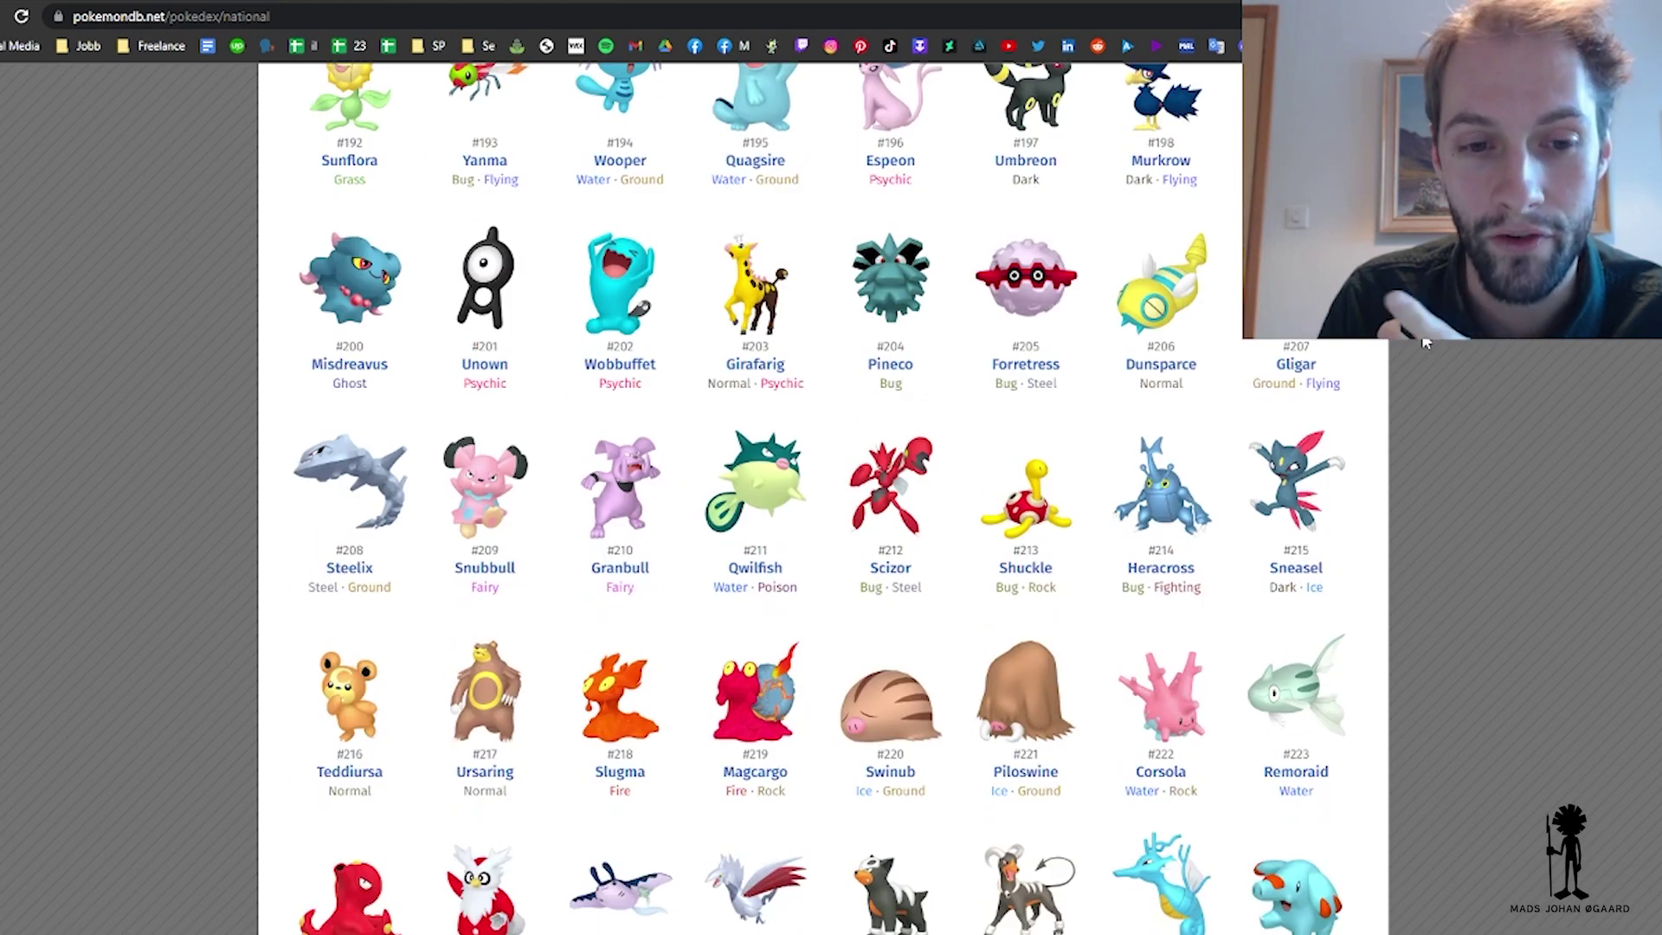
Look back through the Pokédex from the Generation 2 entries to the start of the Generation 1 list.
scroll(1419, 342, up, 6)
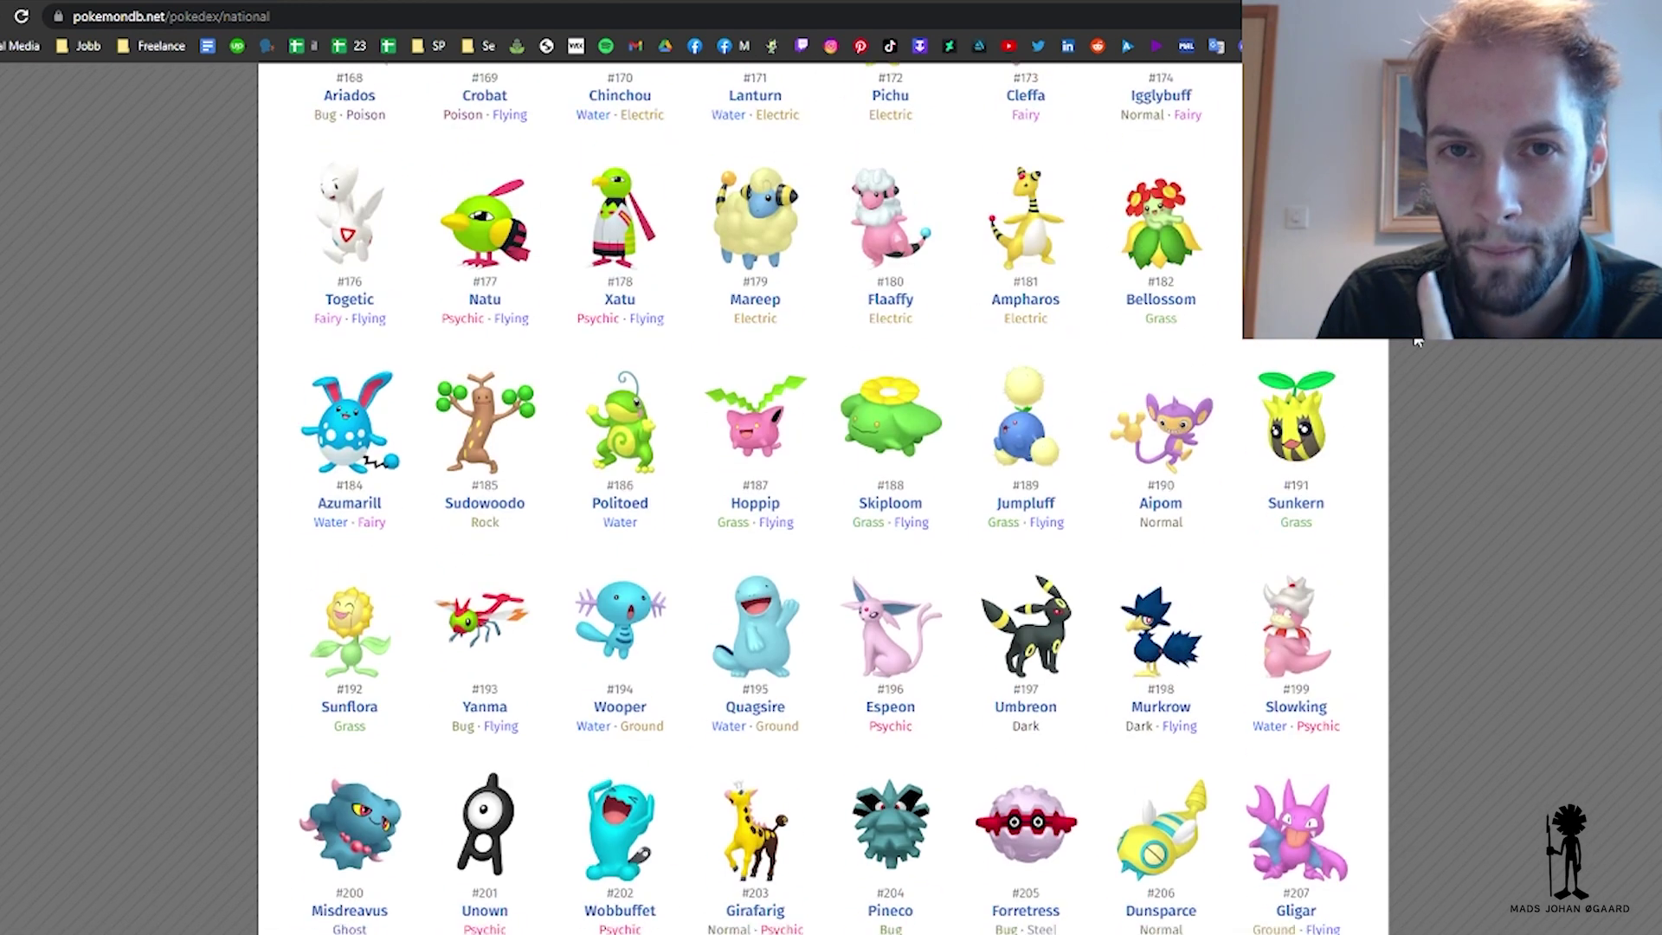
scroll(1418, 342, up, 12)
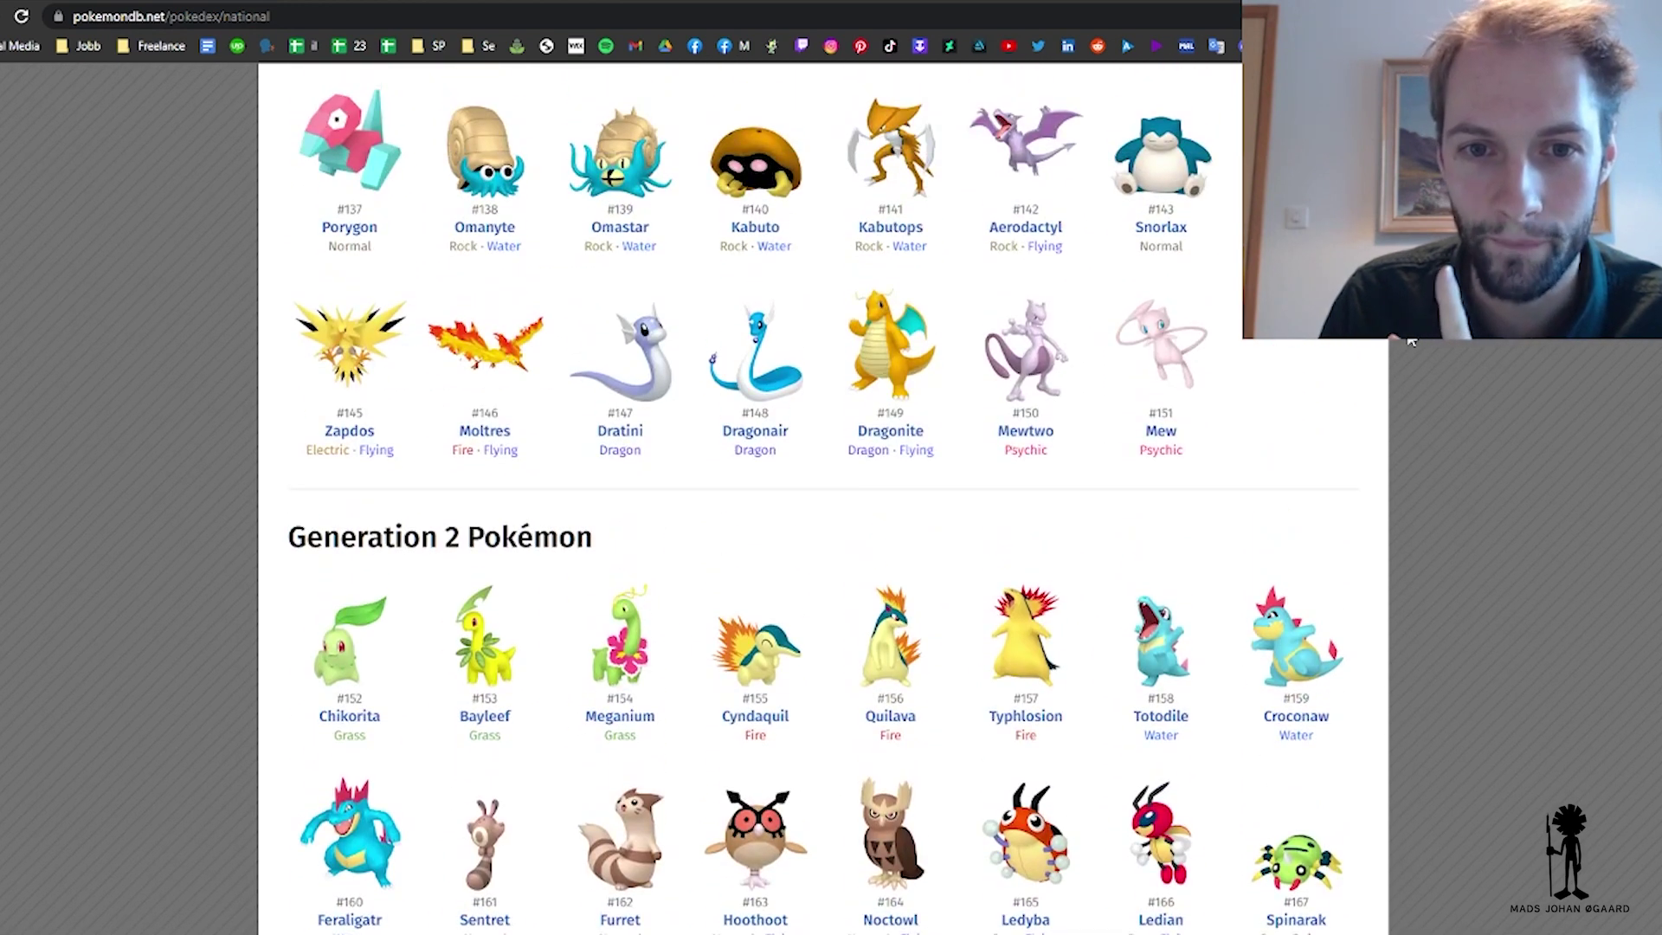
scroll(1413, 342, up, 5)
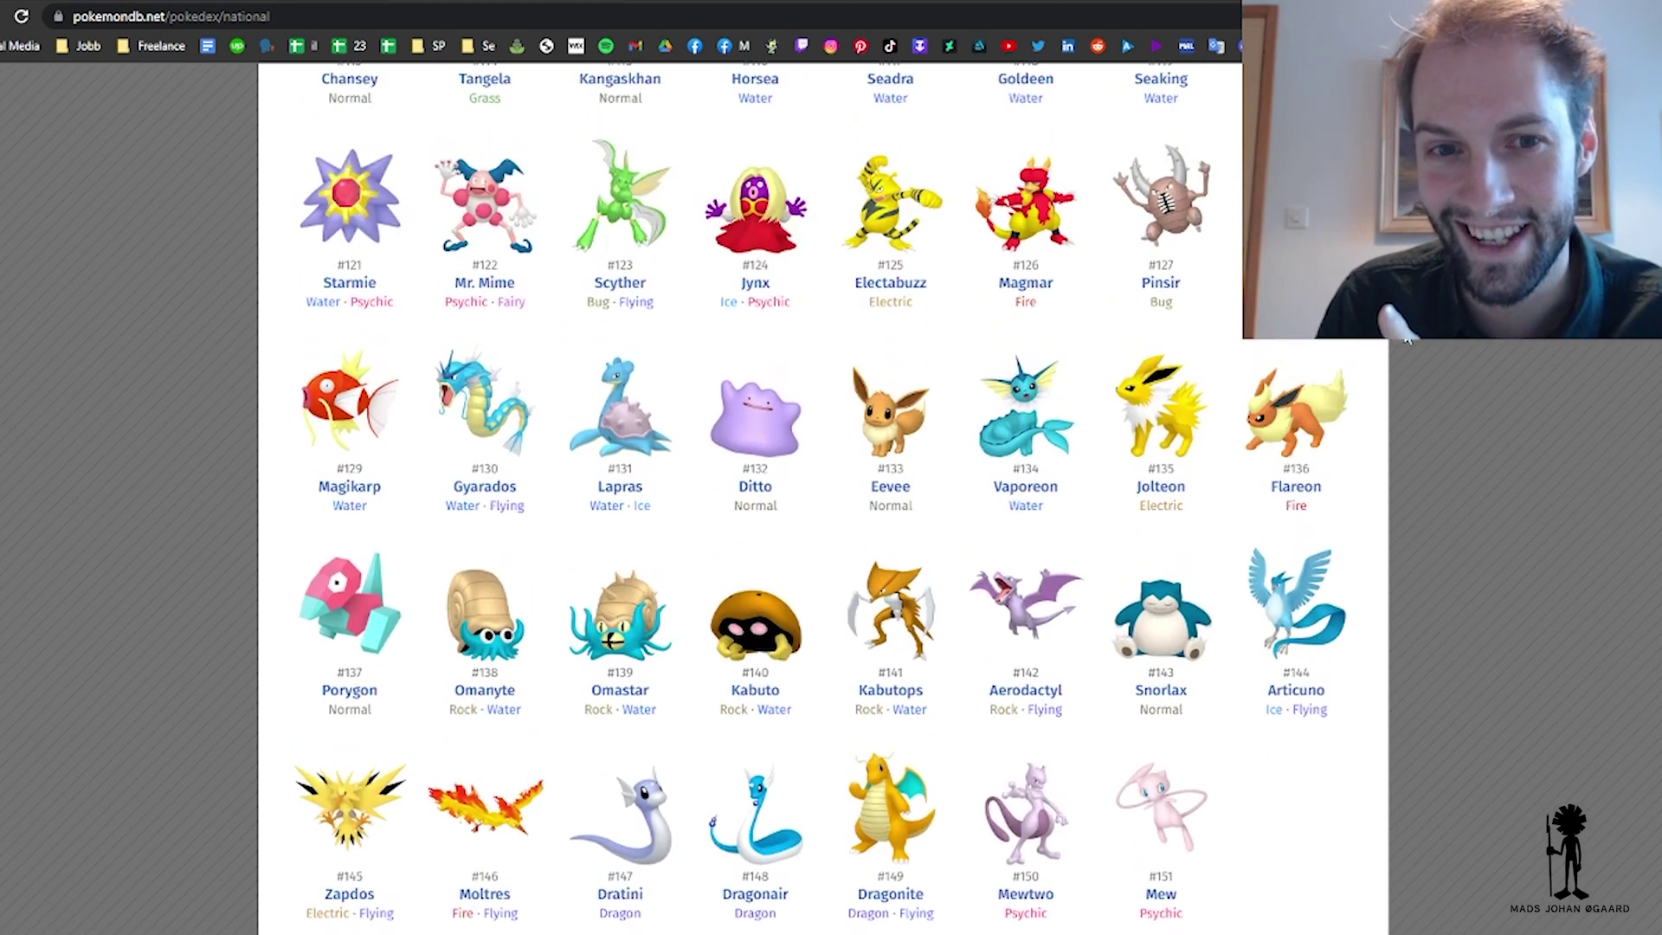
scroll(1408, 341, up, 6)
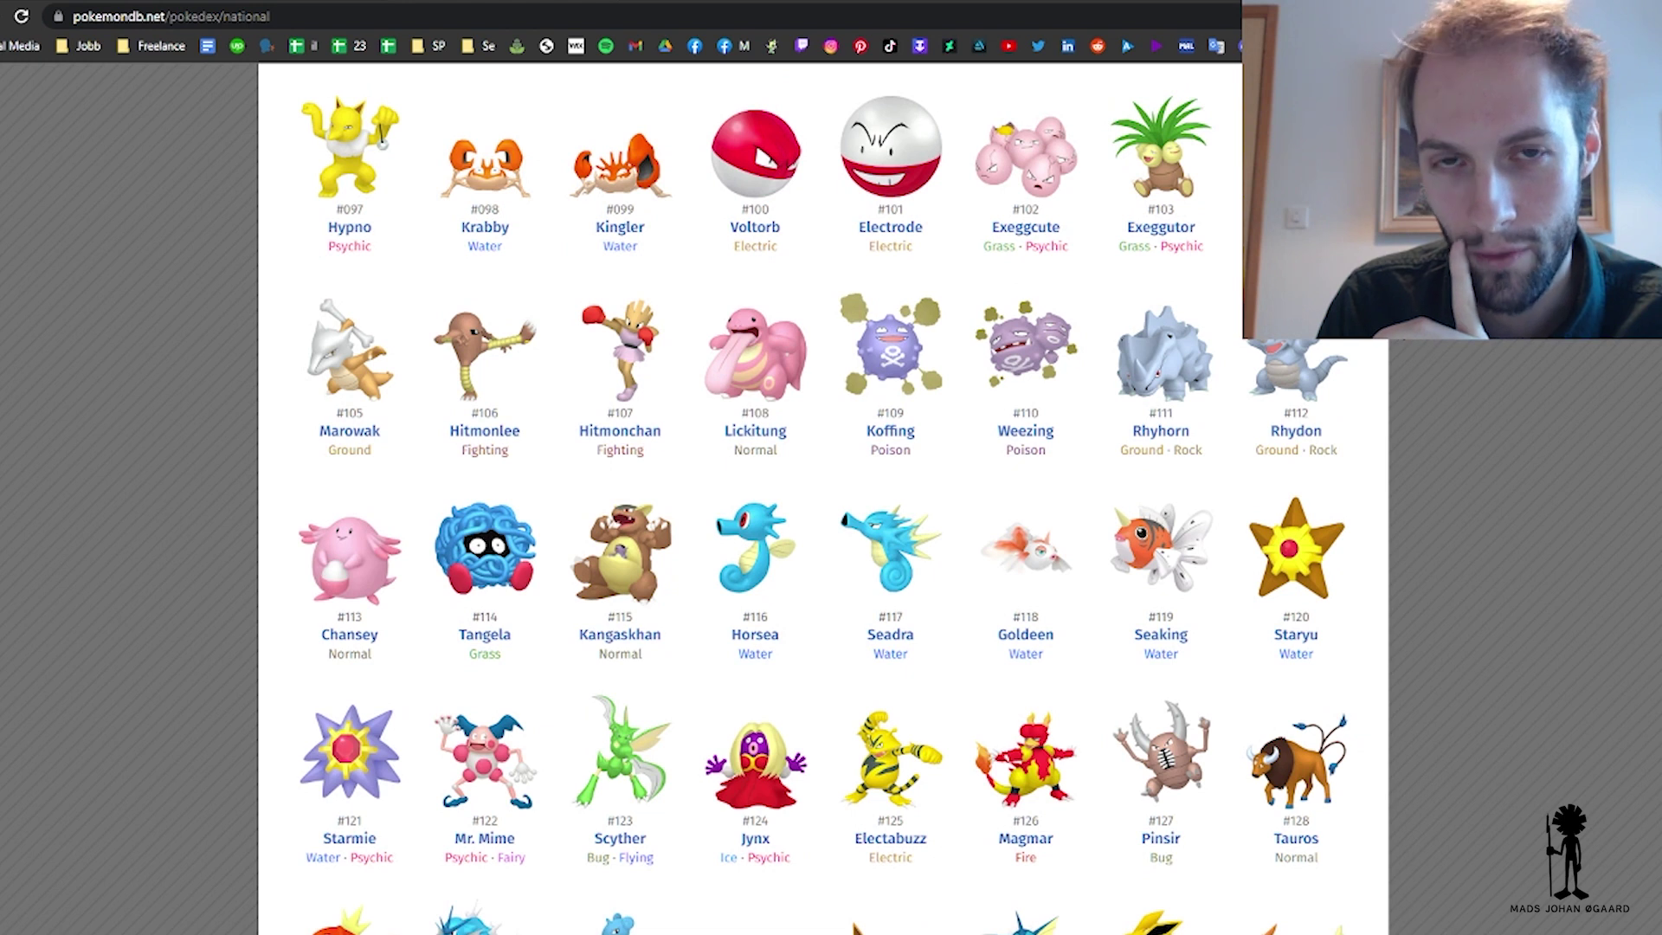
scroll(822, 498, up, 4)
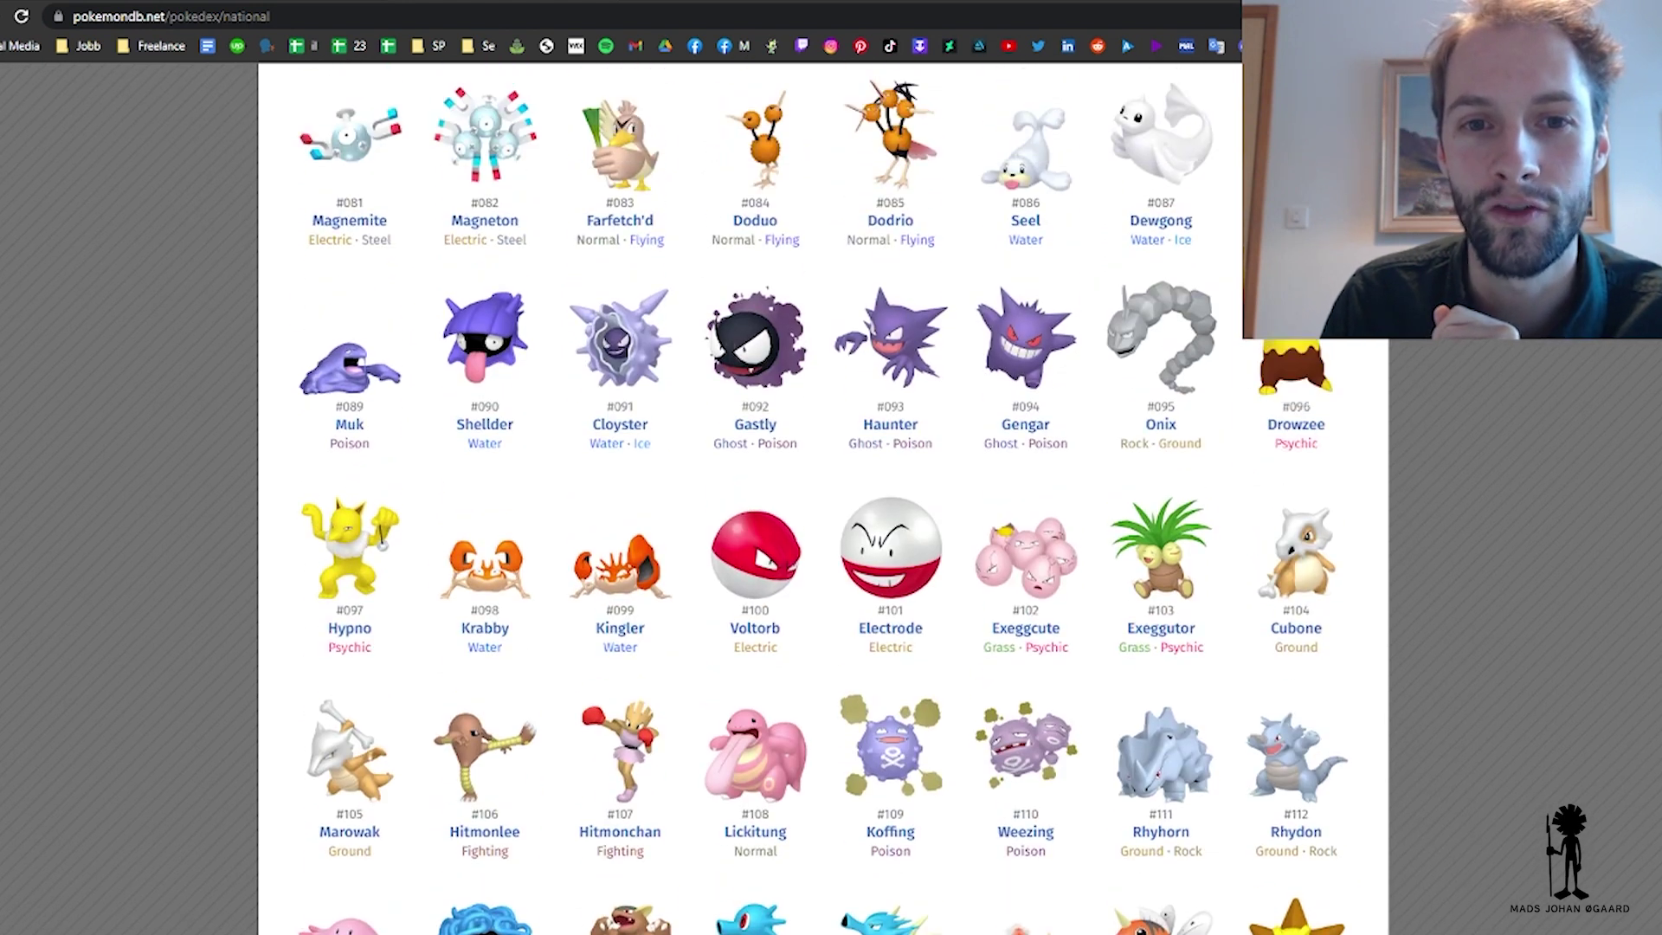
scroll(823, 498, up, 4)
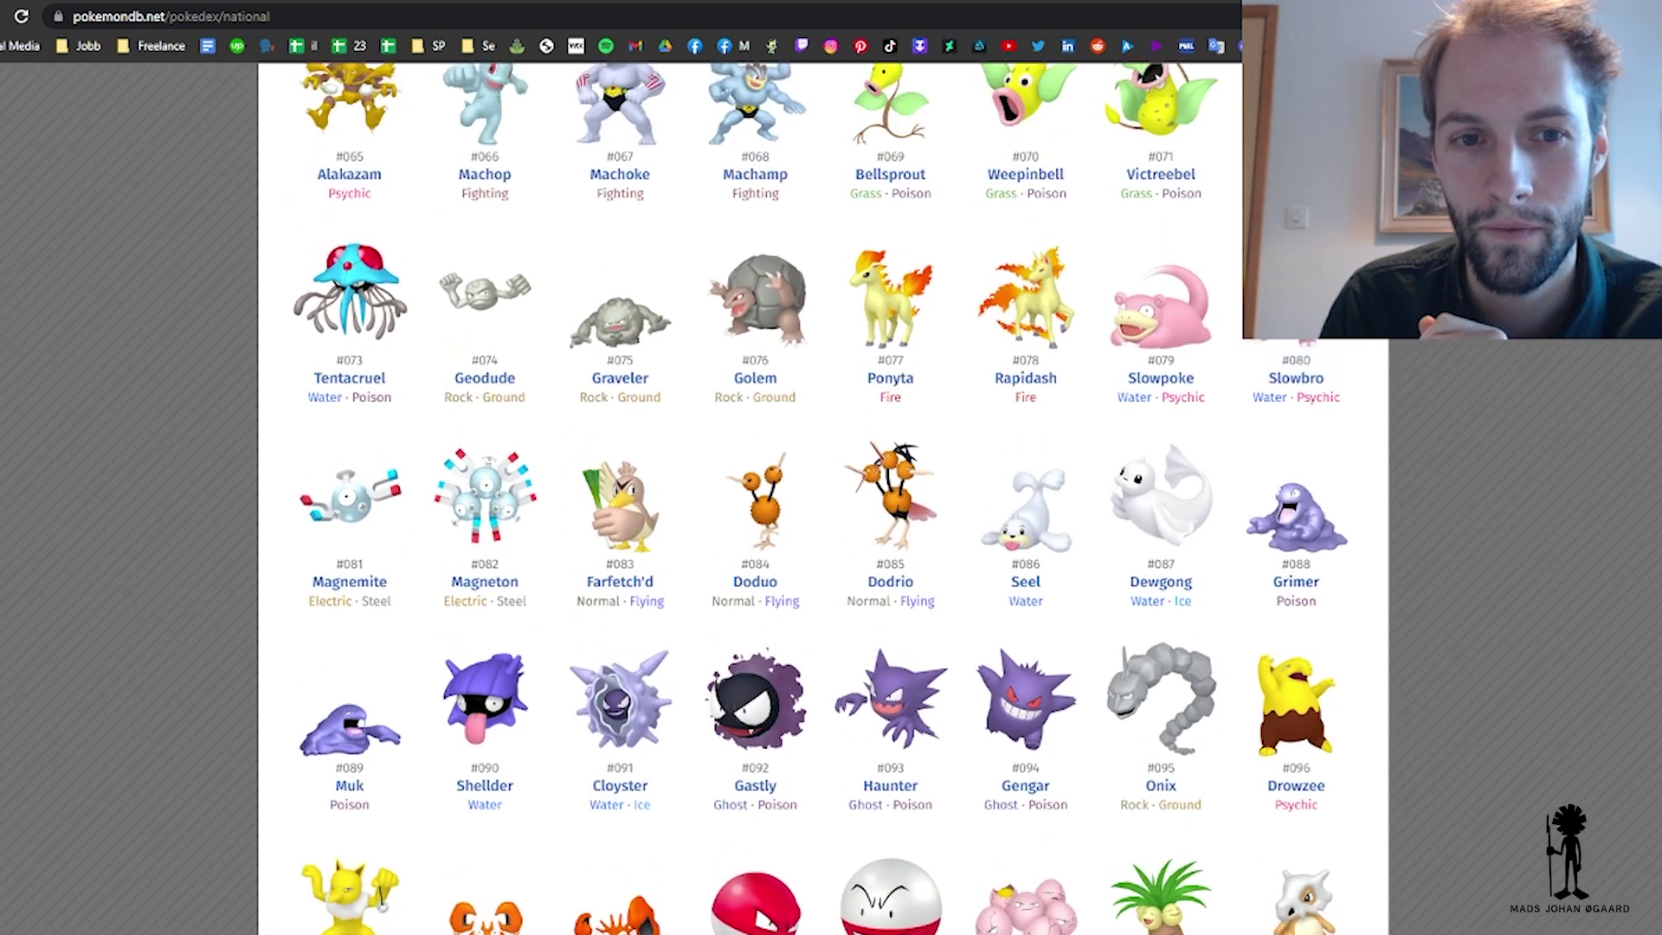
scroll(823, 497, up, 5)
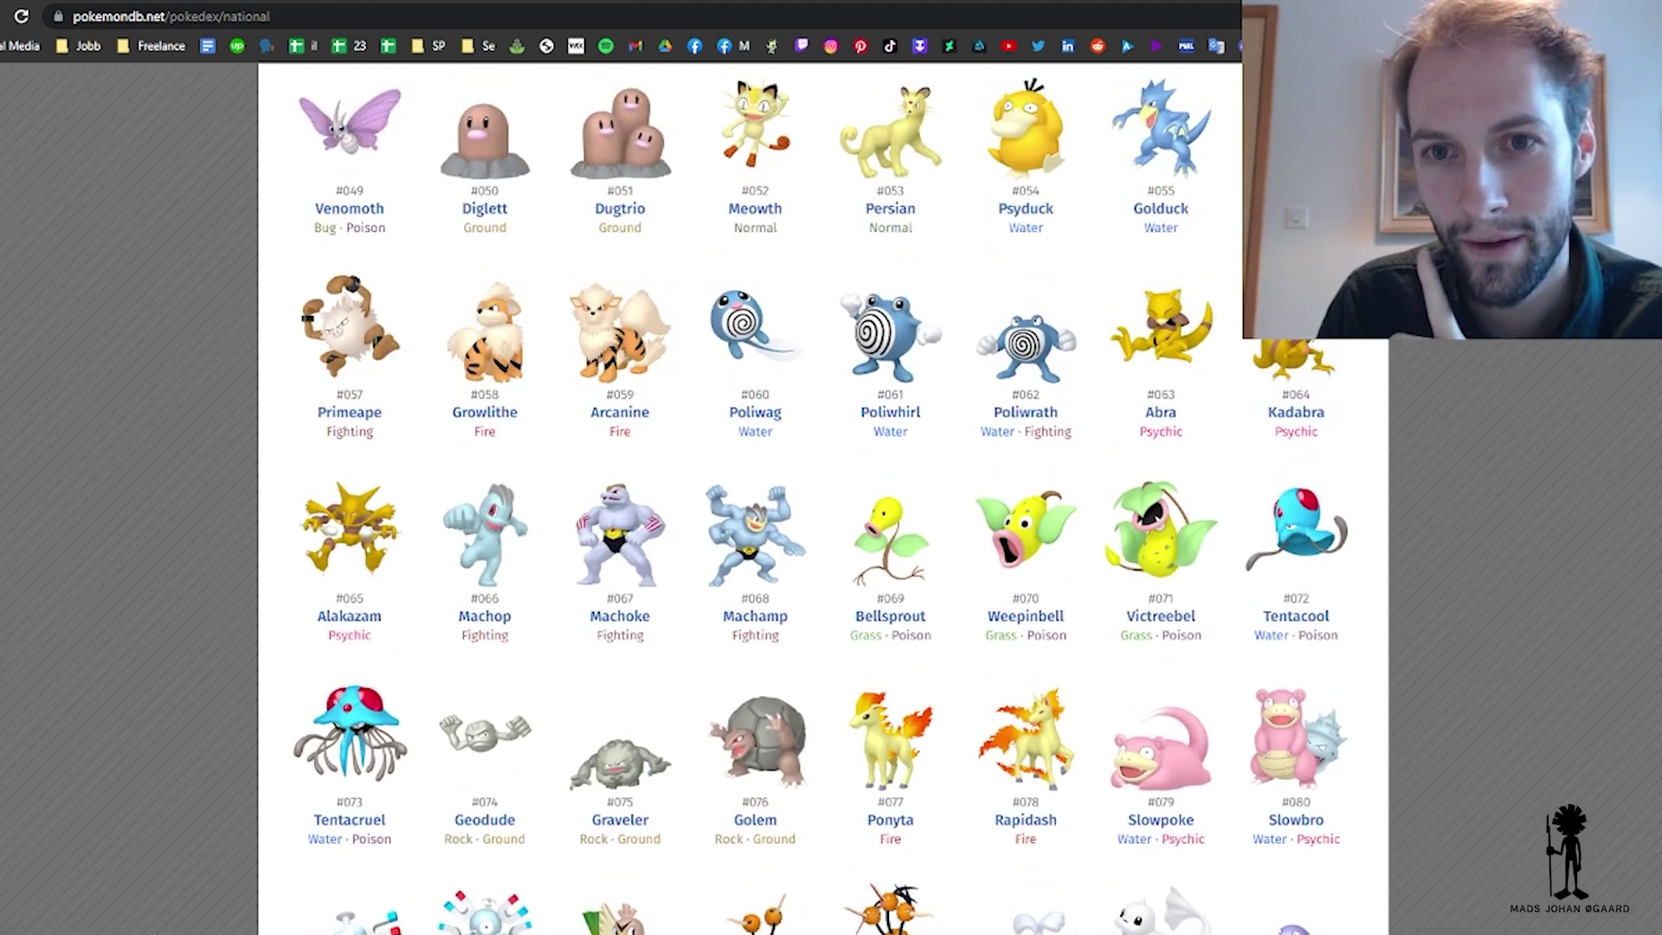
scroll(822, 498, up, 2)
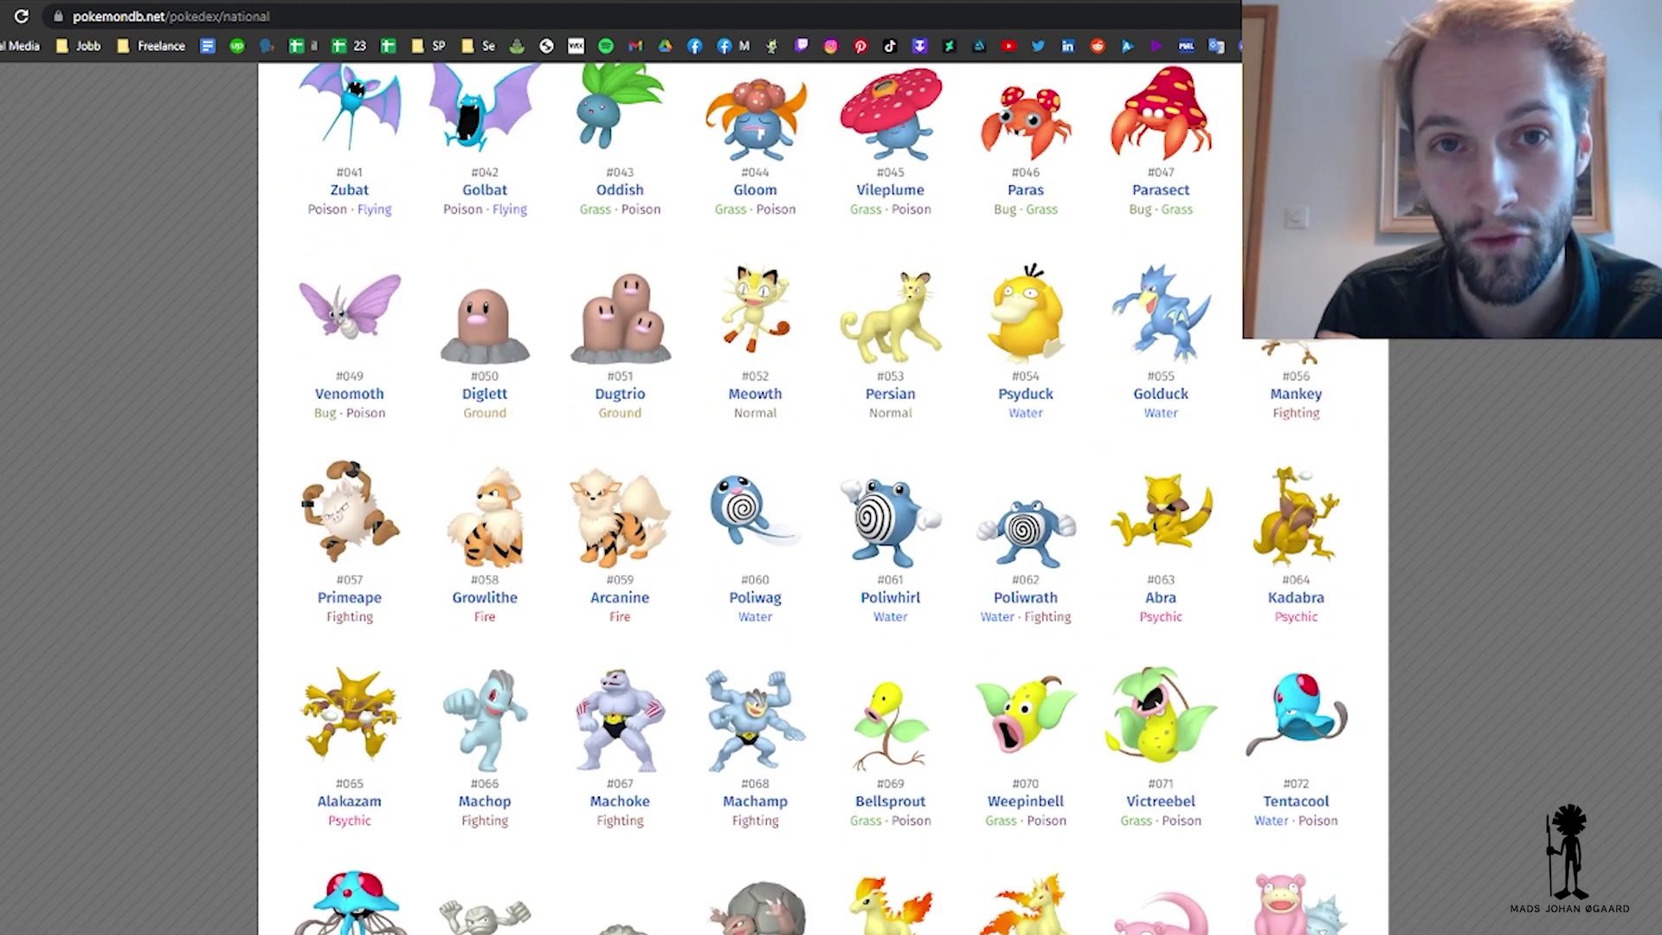
scroll(823, 498, up, 10)
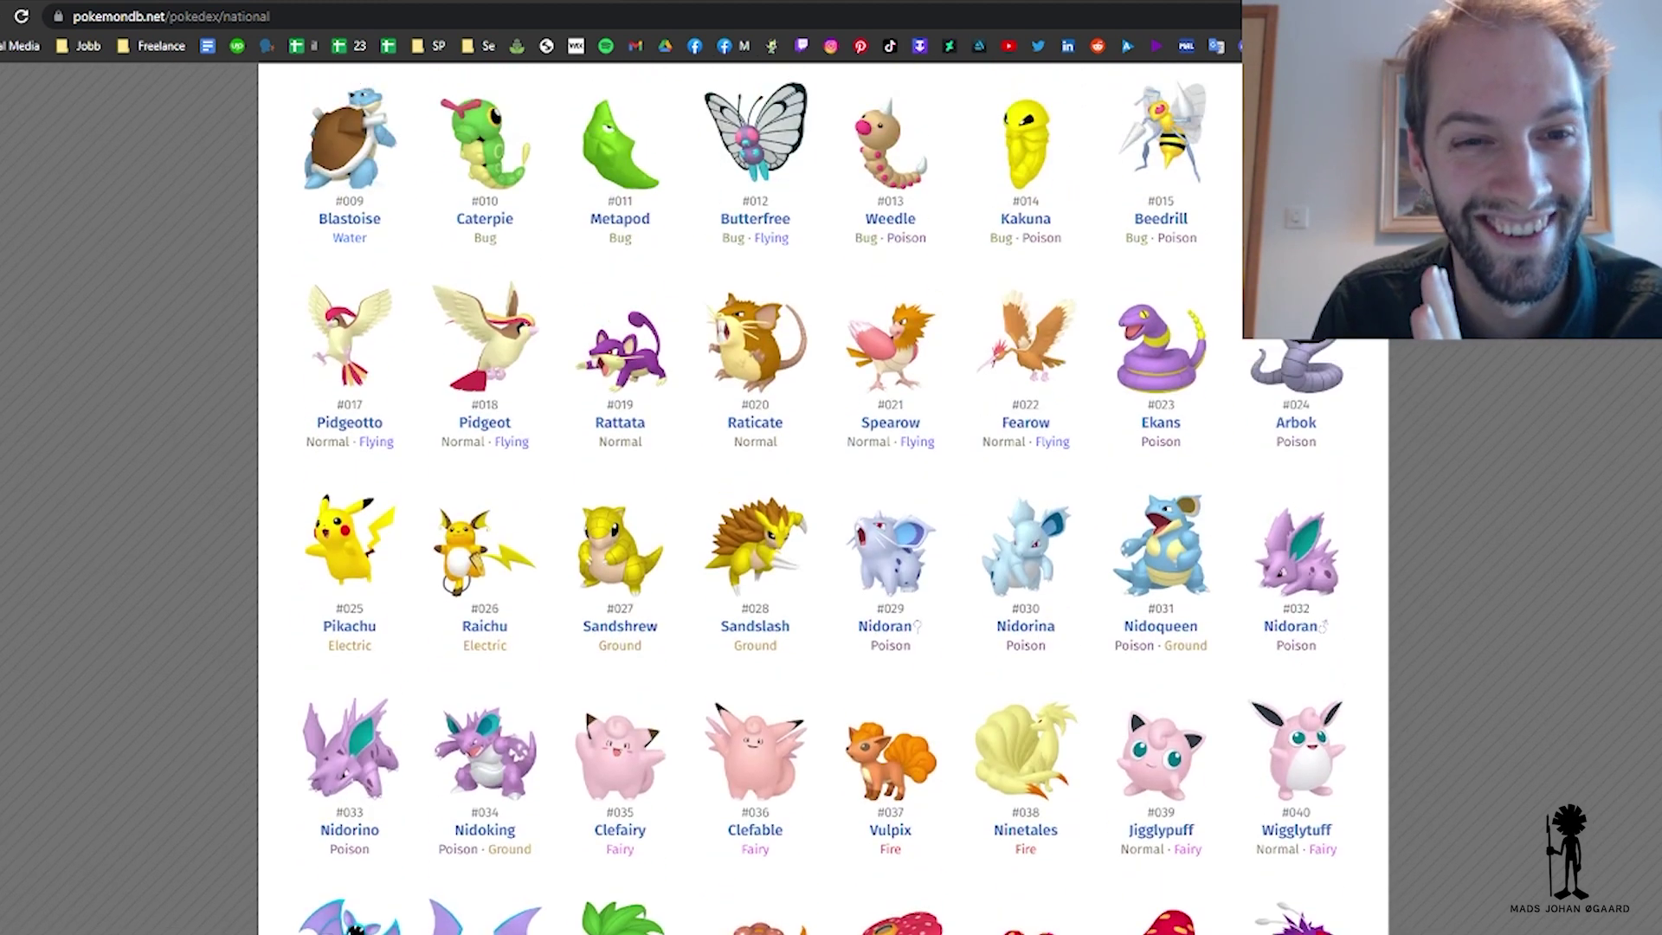
scroll(823, 498, up, 6)
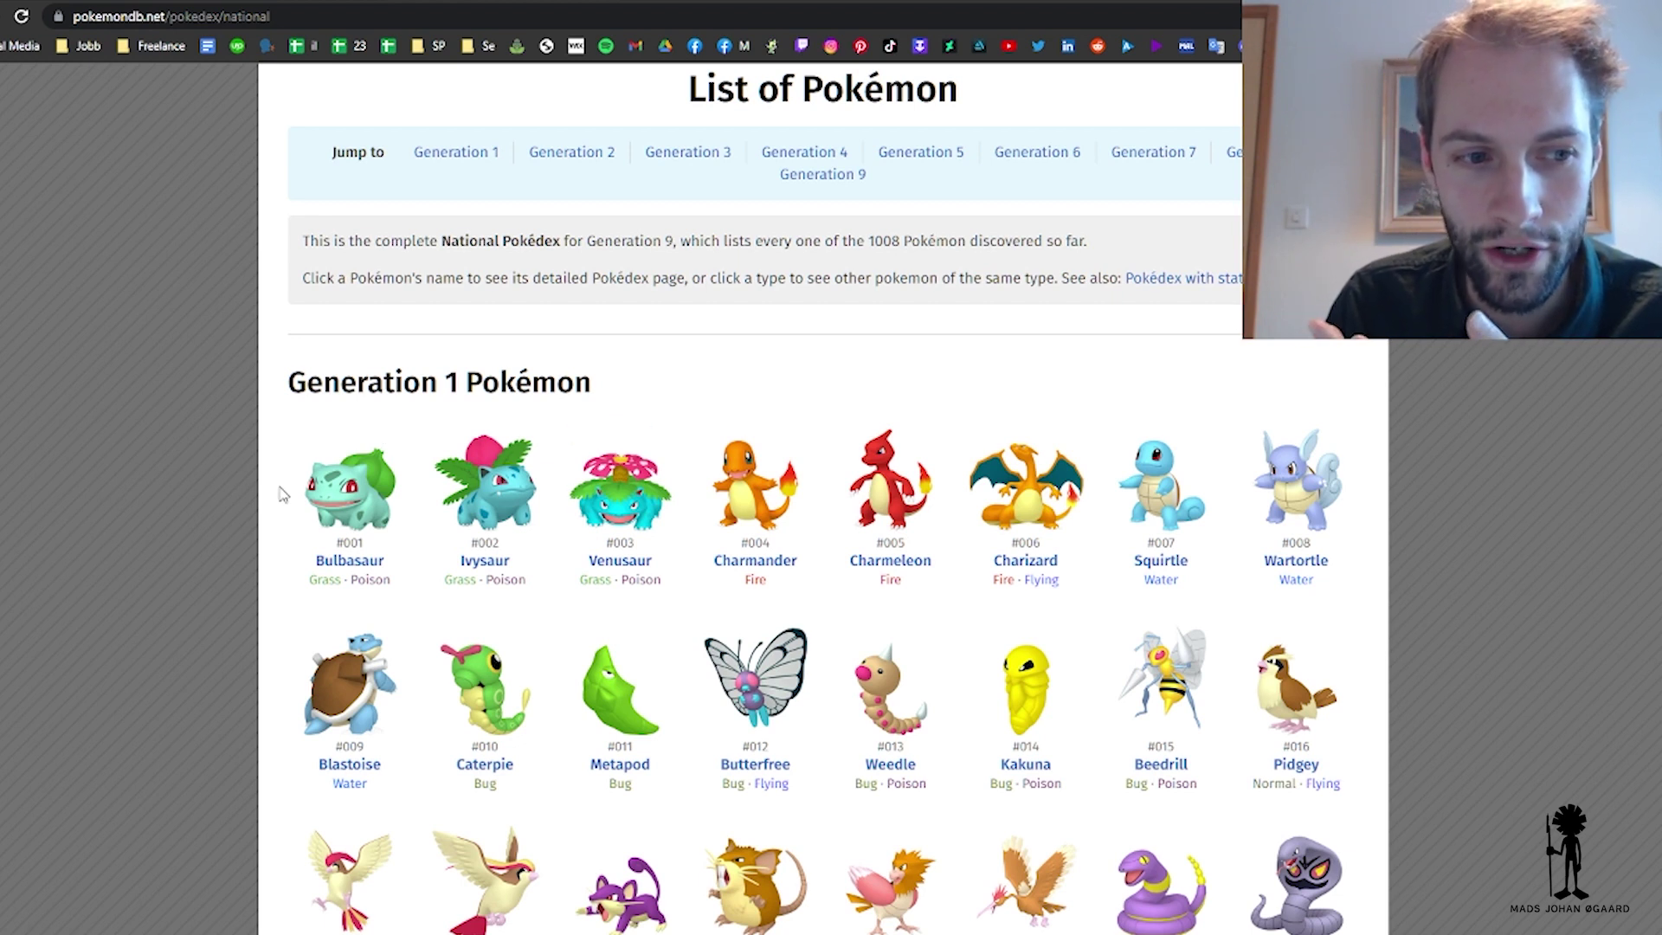
Highlight the Generation 1 entries from #001 to #010, check the end of that generation, and clear the highlight.
drag(285, 495, 544, 746)
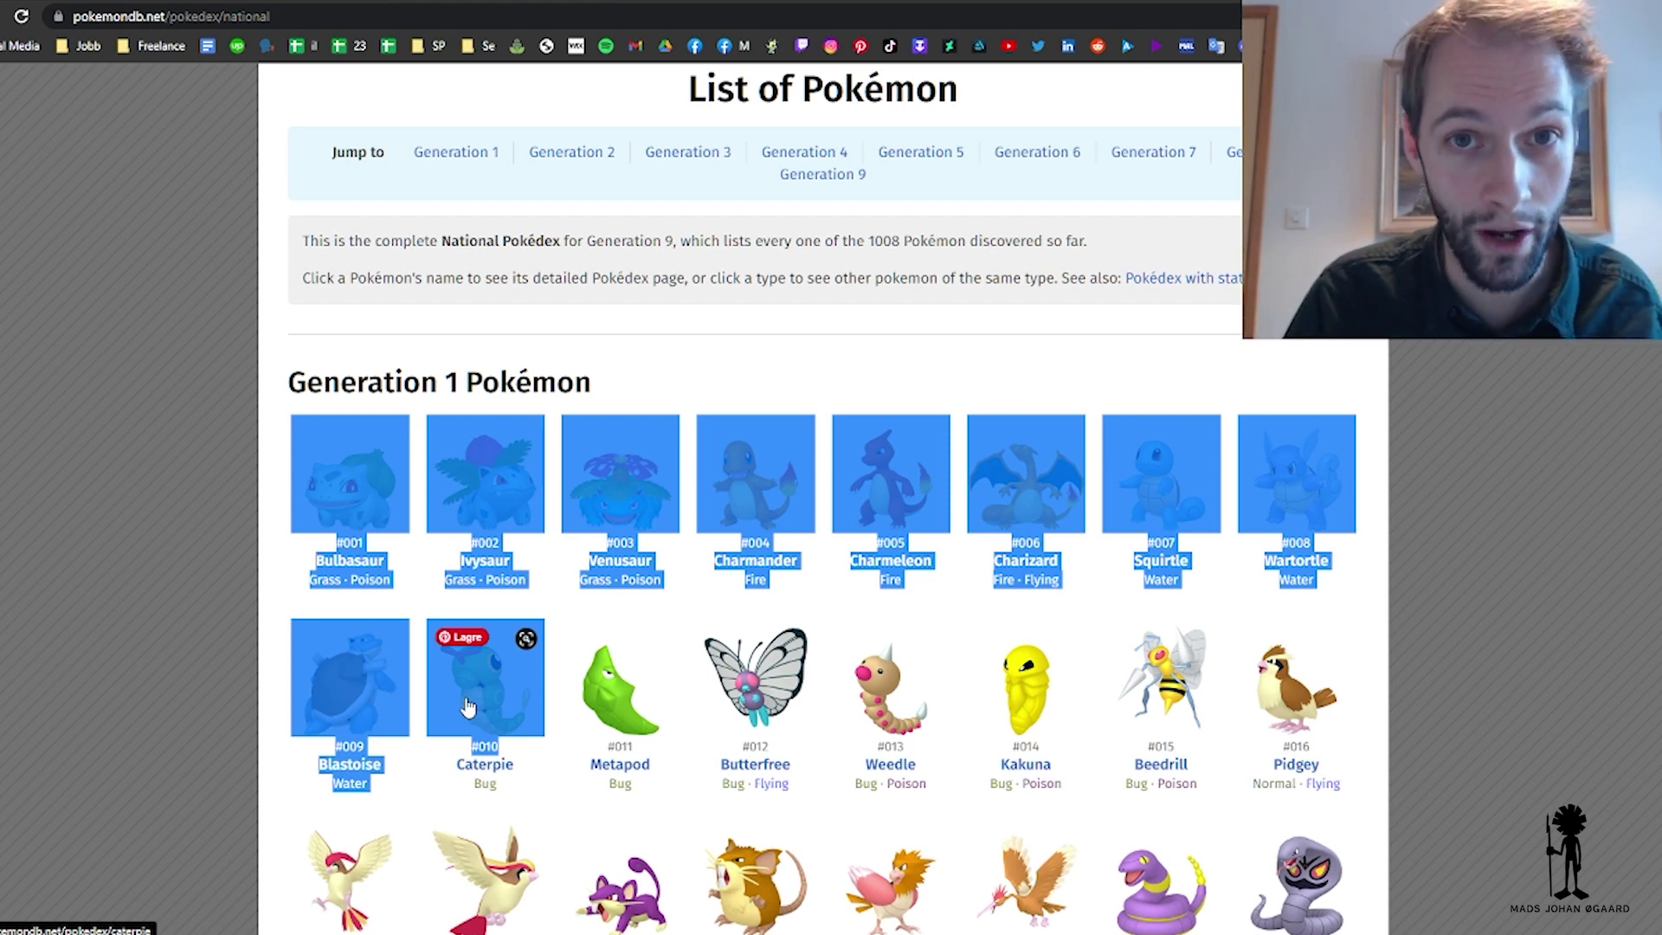
scroll(745, 407, down, 20)
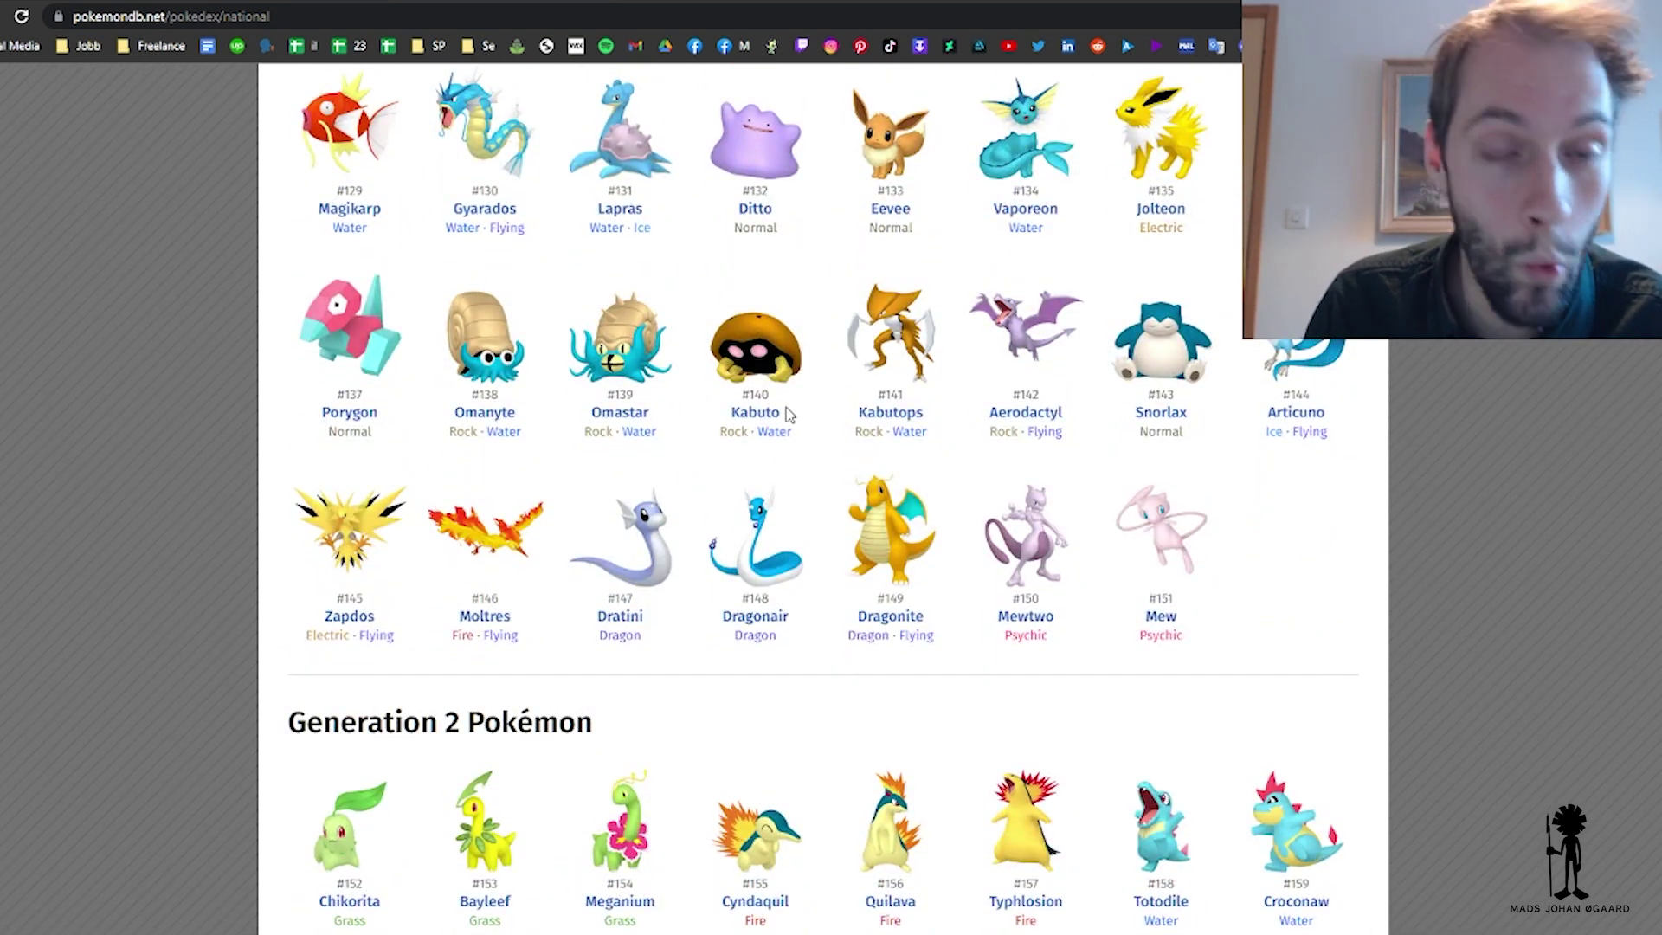
scroll(796, 406, up, 20)
scroll(814, 399, up, 8)
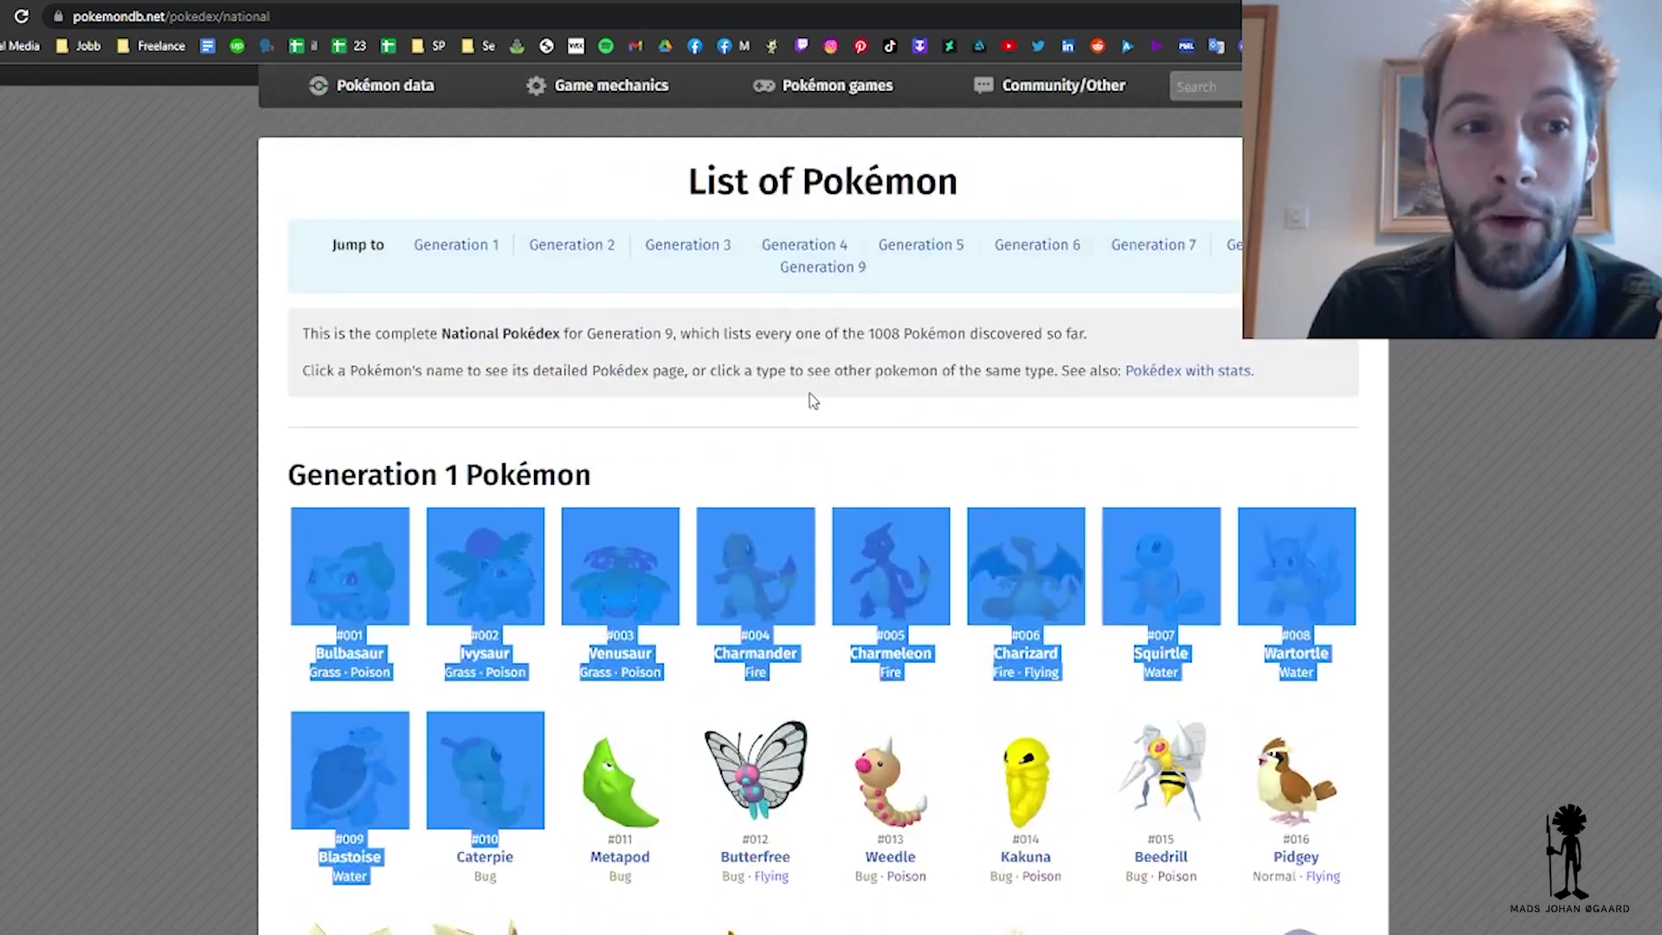
scroll(780, 407, down, 1)
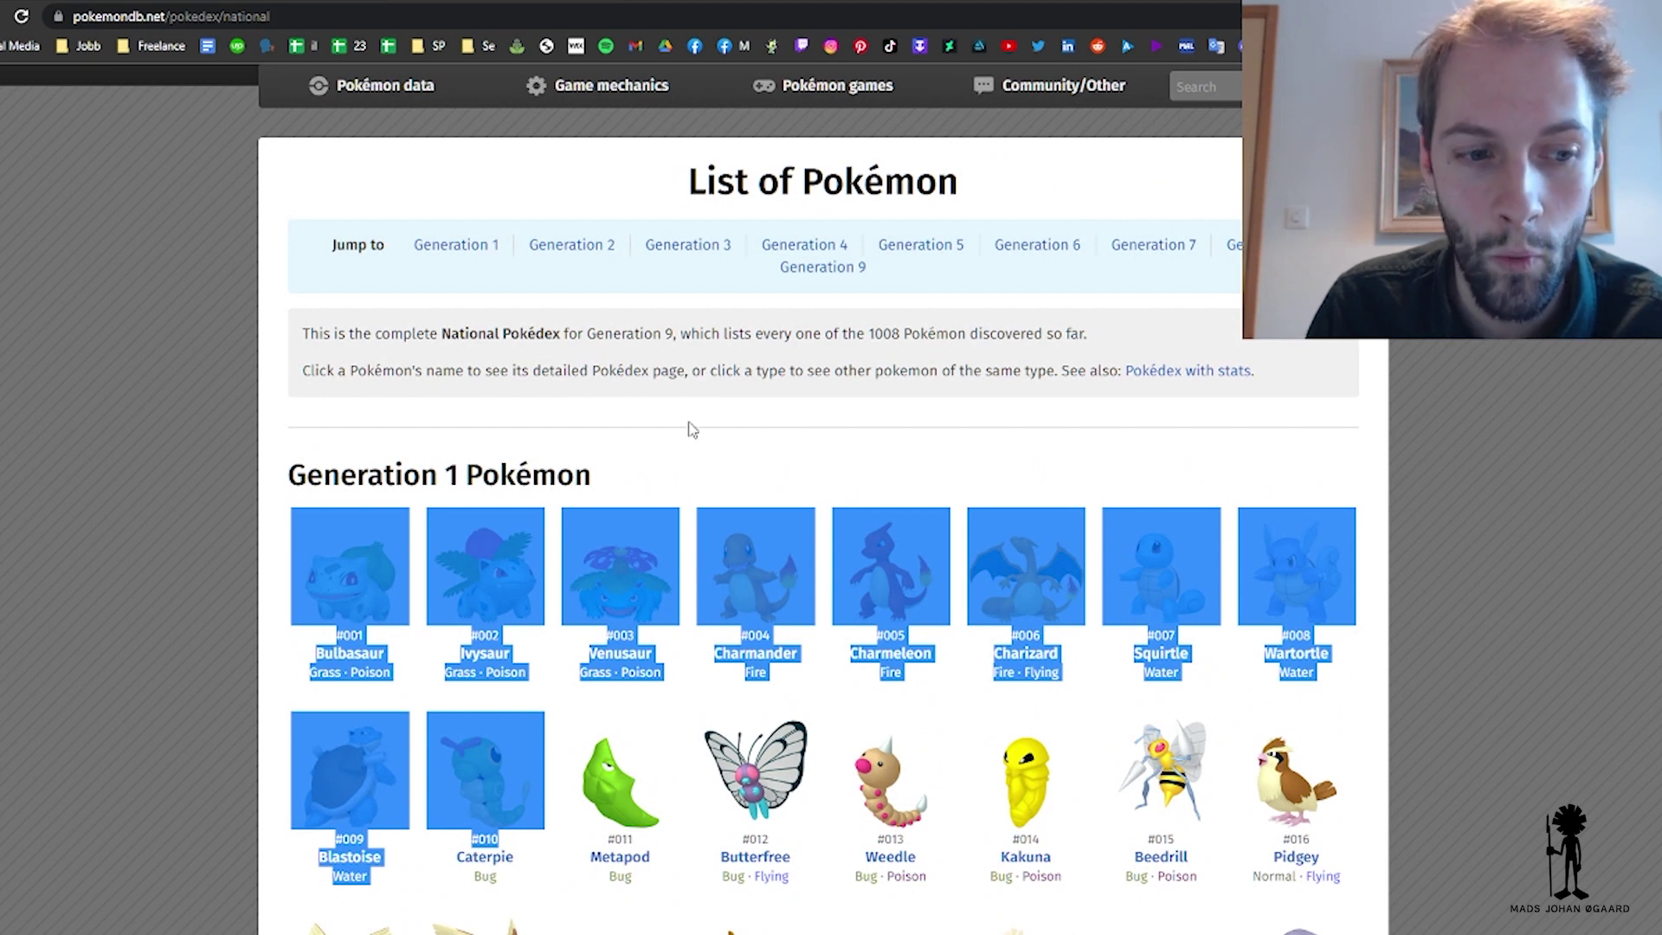
click(216, 634)
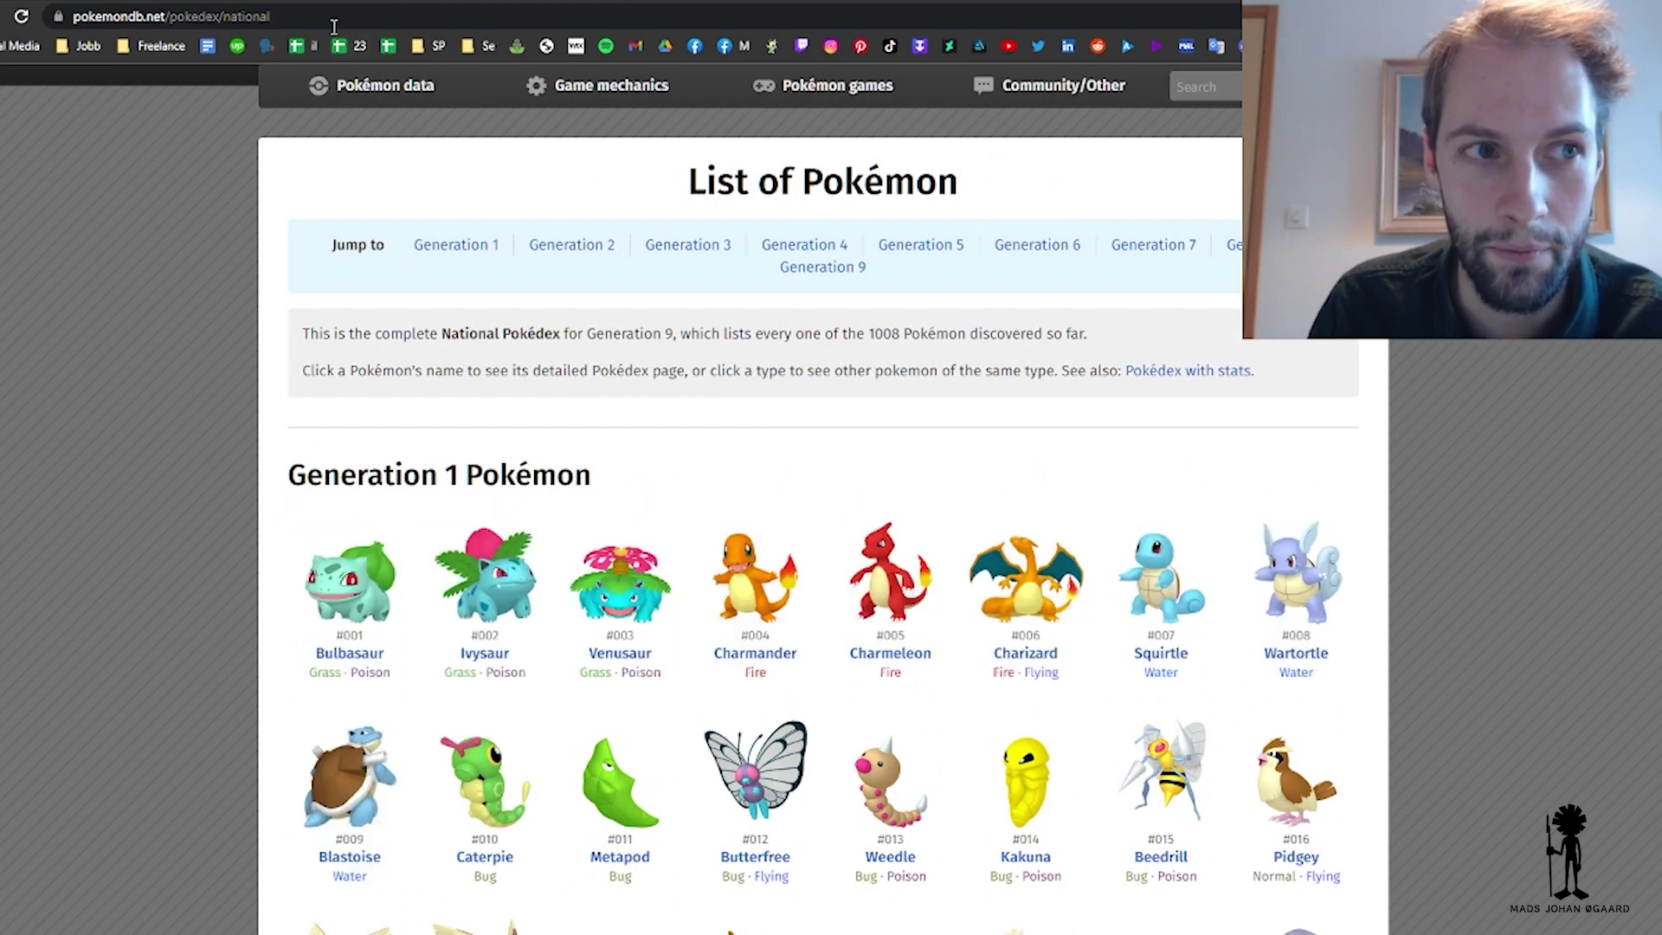
Switch to the Google Sheets spreadsheet and view the numbered Pokémon list on Sheet1 at a larger page zoom.
click(260, 7)
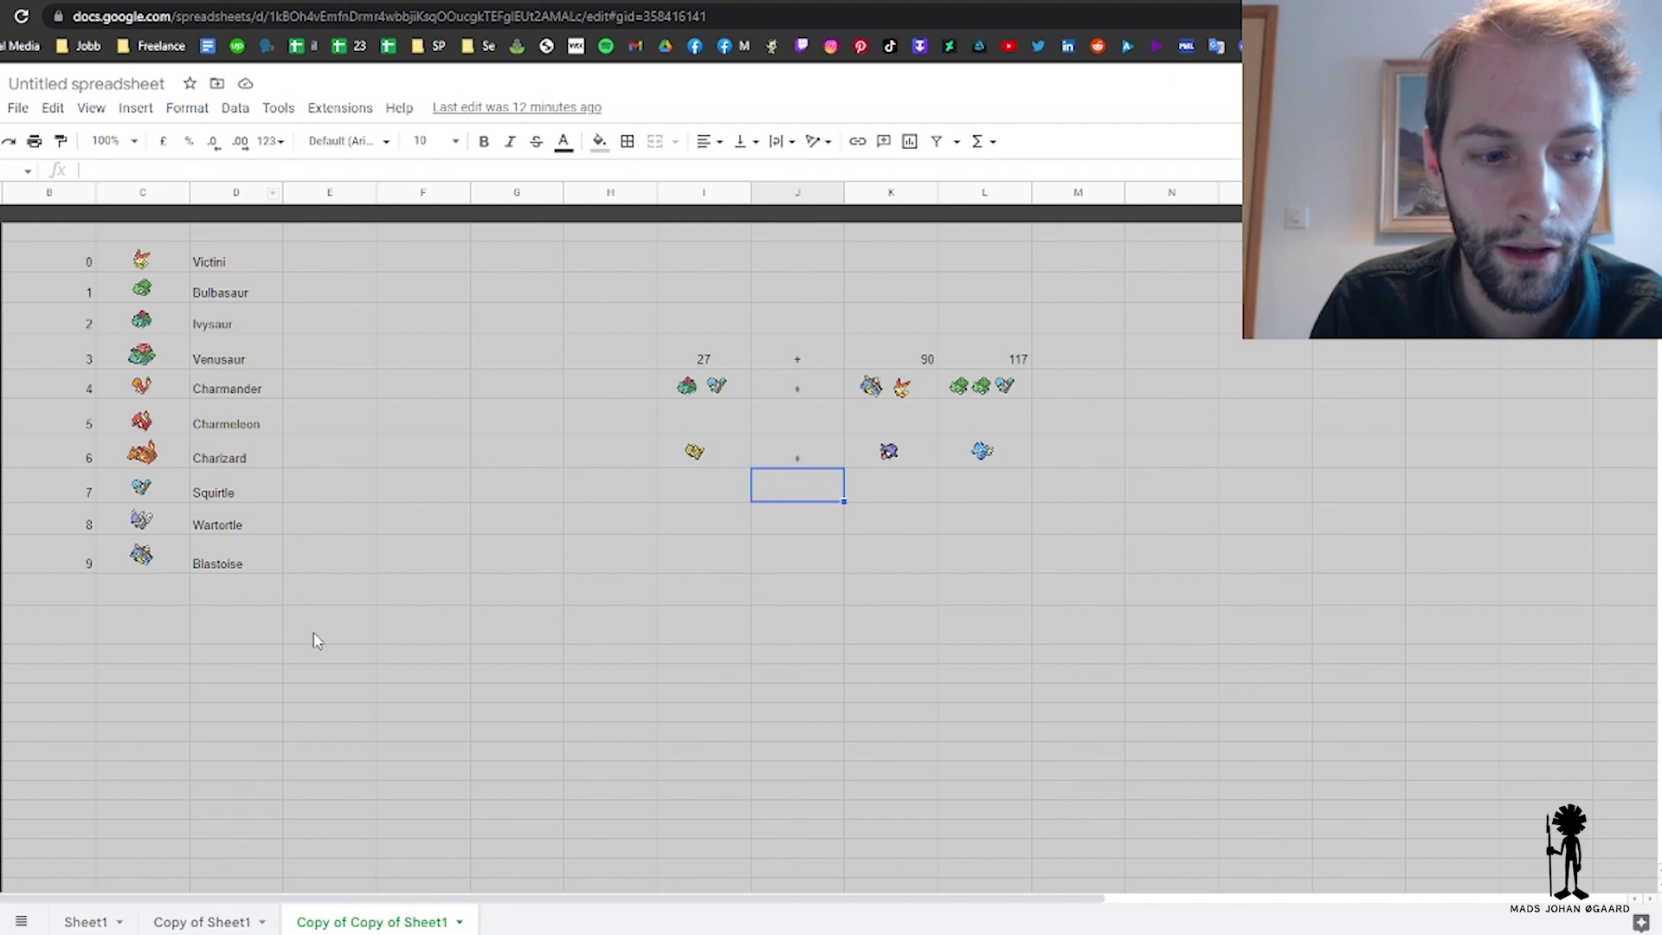
click(80, 923)
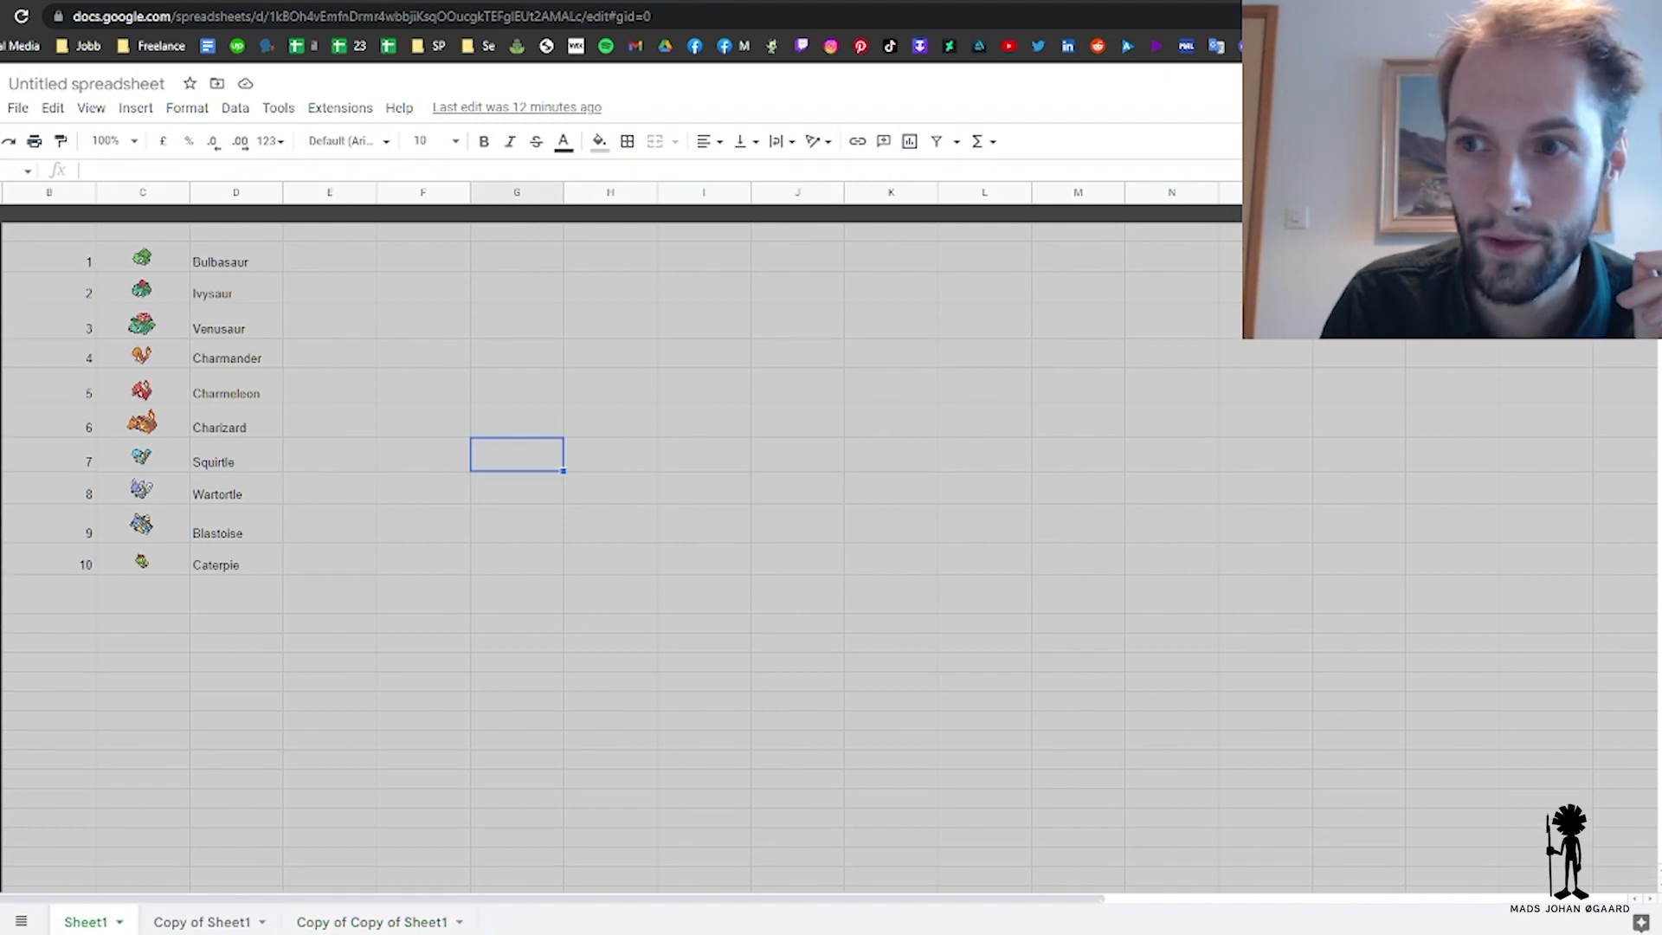
right_click(1437, 341)
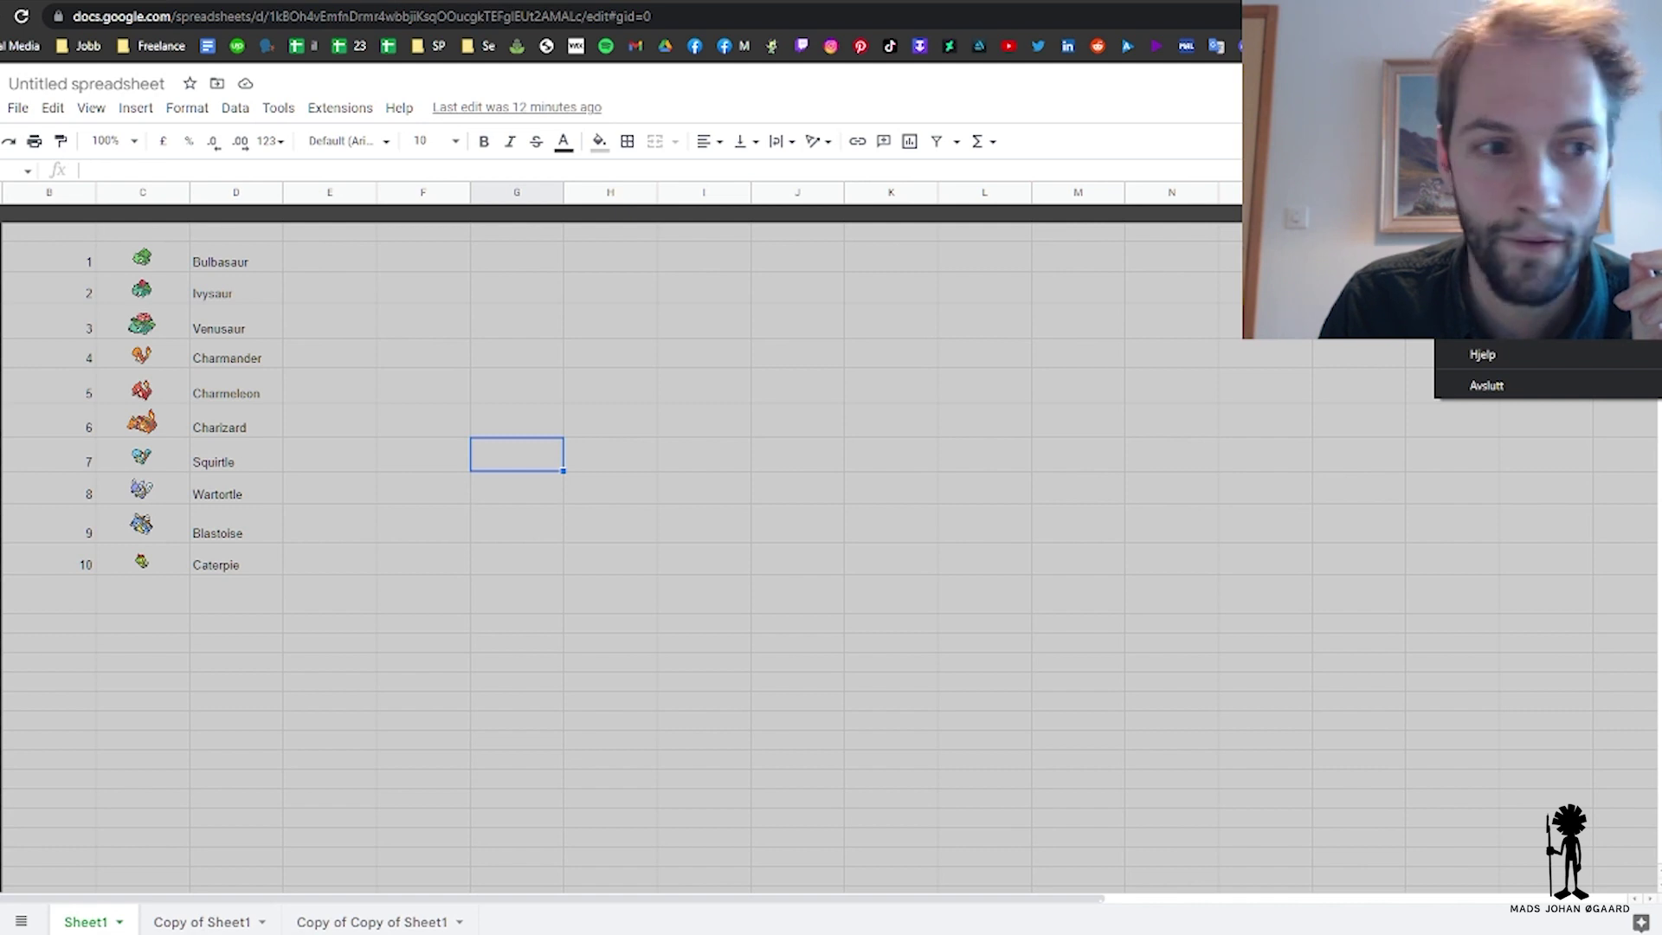
key(ctrl+plus)
key(ctrl+plus)
key(ctrl+plus)
click(566, 673)
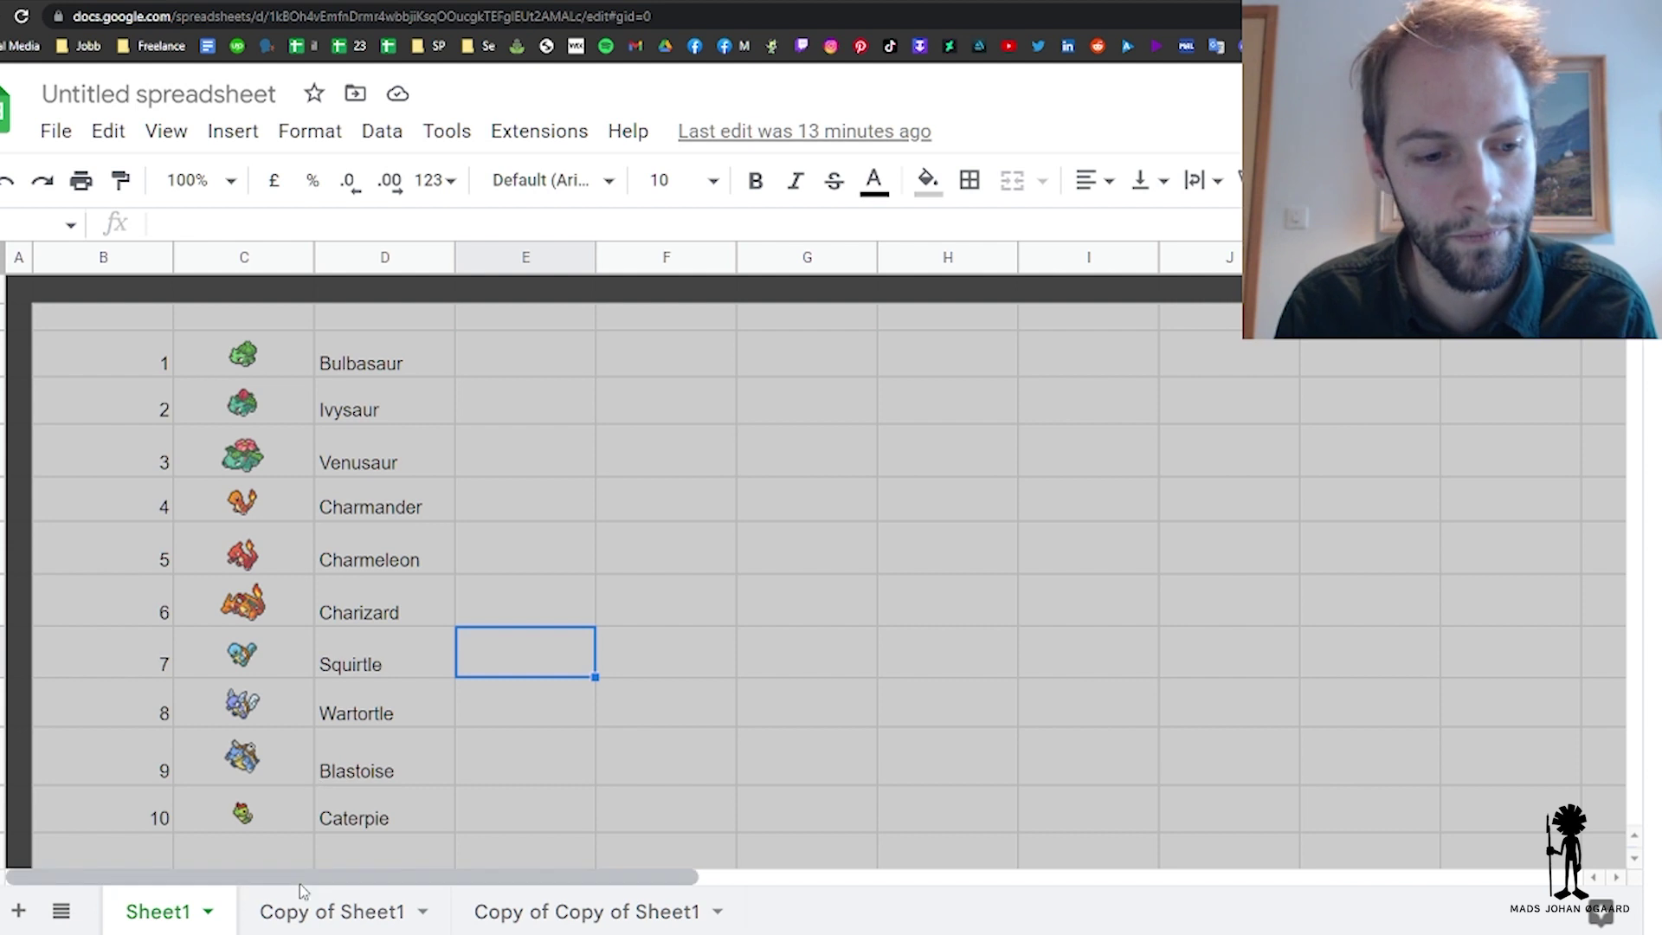
View Copy of Sheet1, and examine the lowest sprite addition row on Copy of Copy of Sheet1, selecting its first two sprites.
click(304, 911)
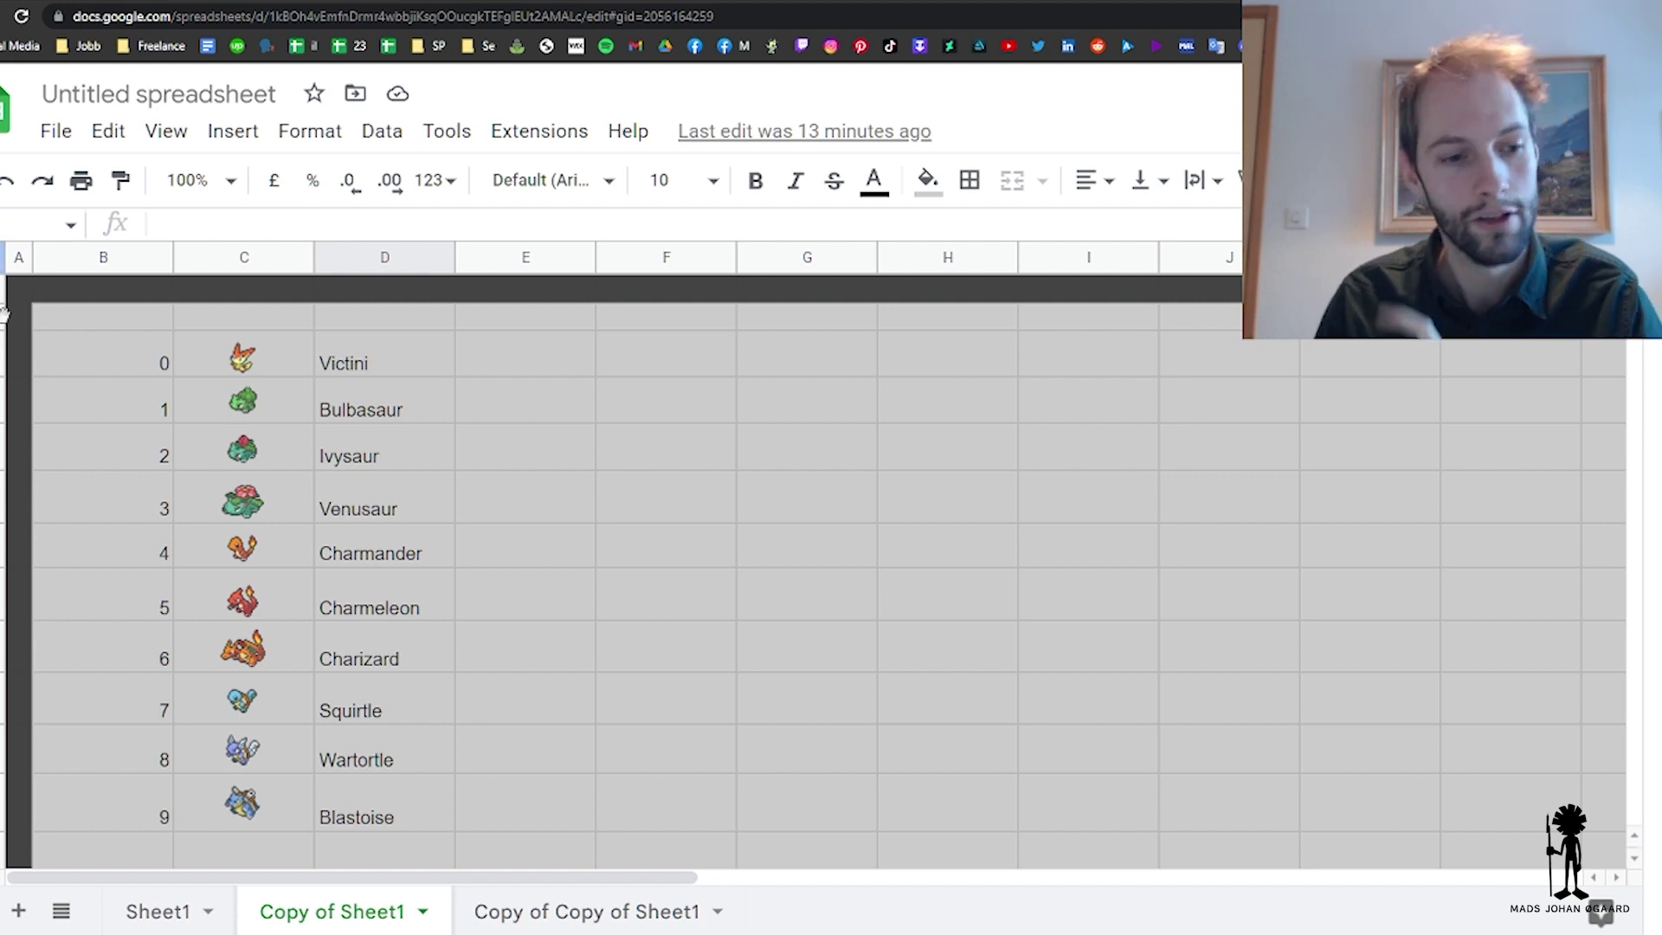
click(572, 920)
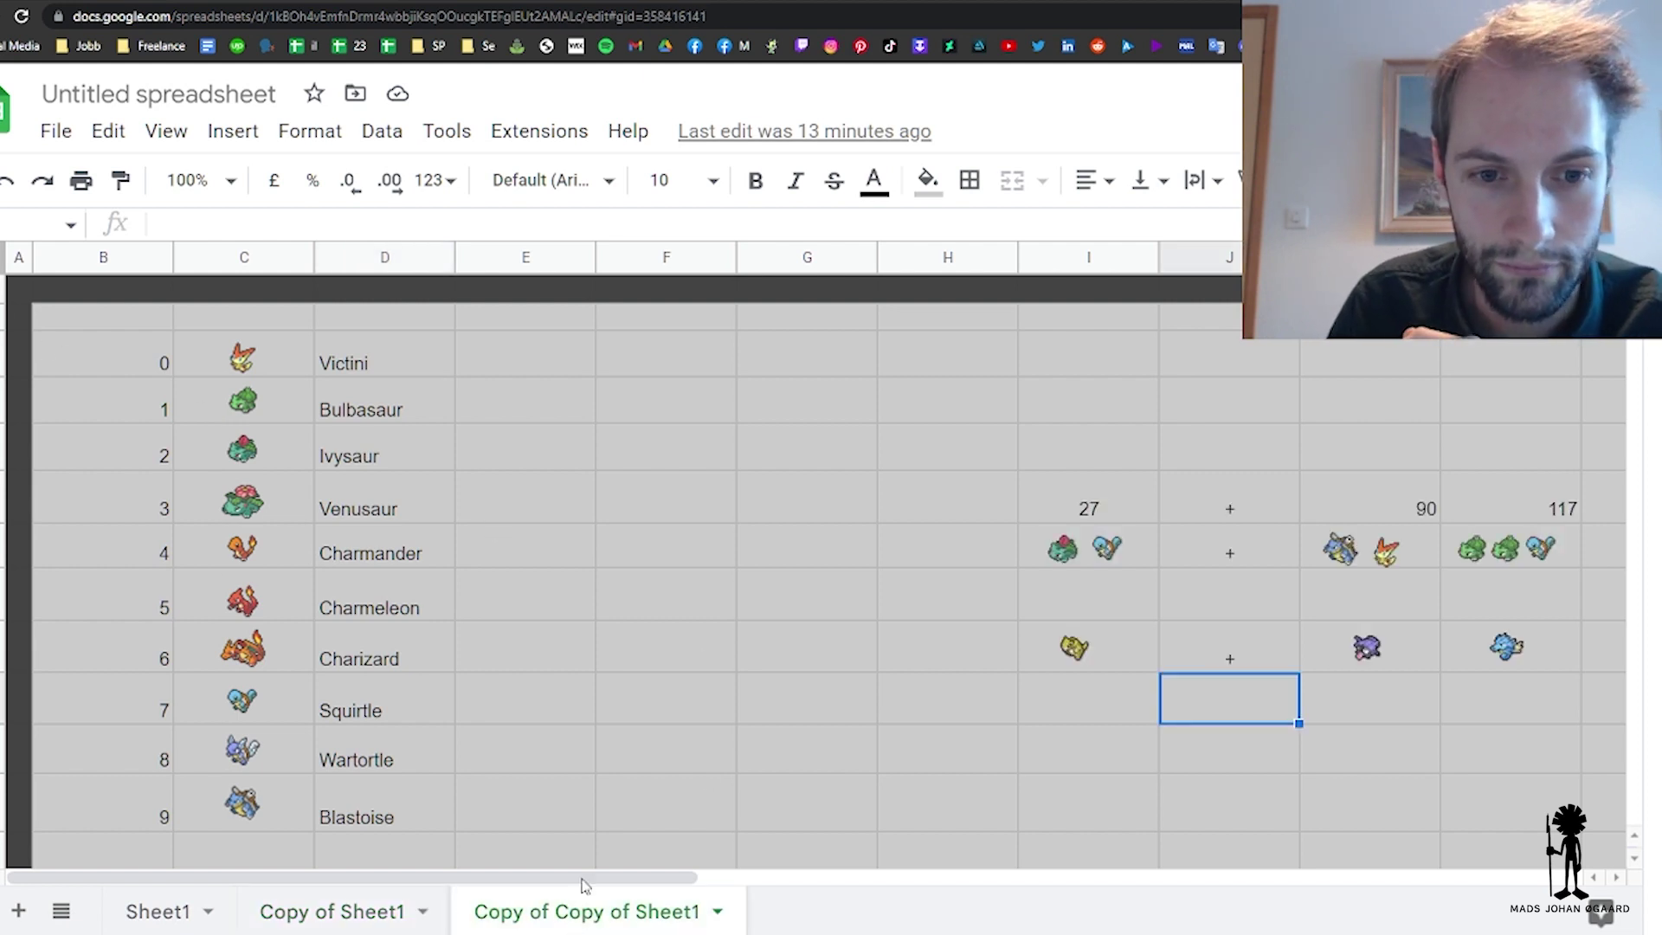
drag(604, 883, 848, 877)
drag(553, 657, 1136, 667)
click(623, 647)
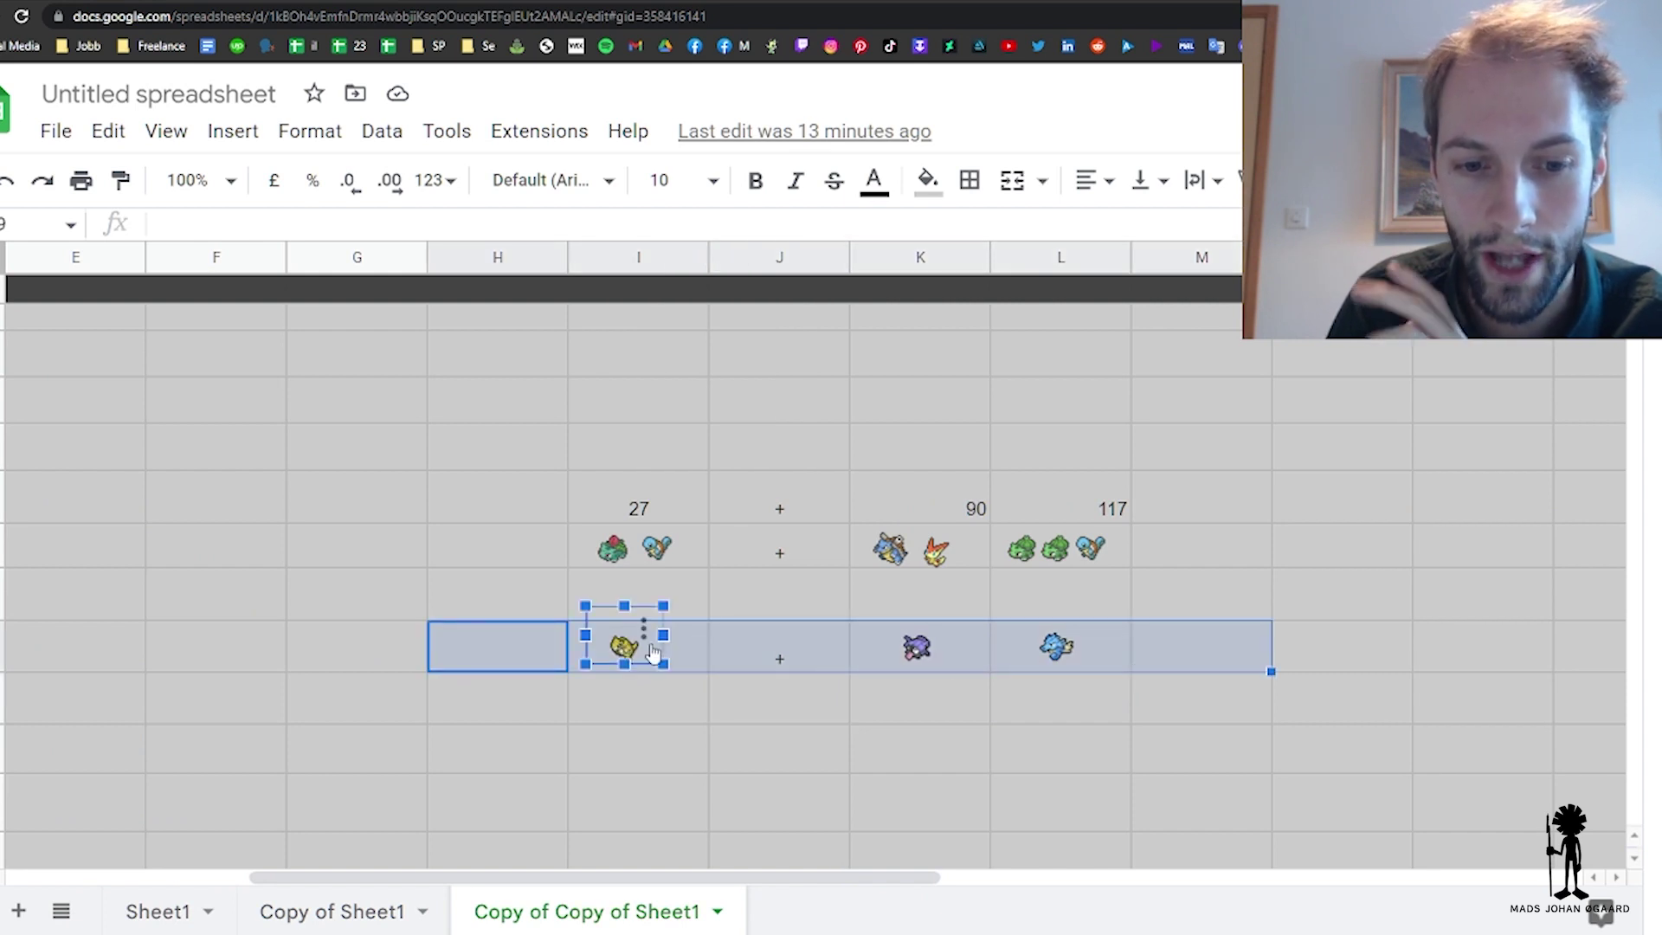
click(928, 649)
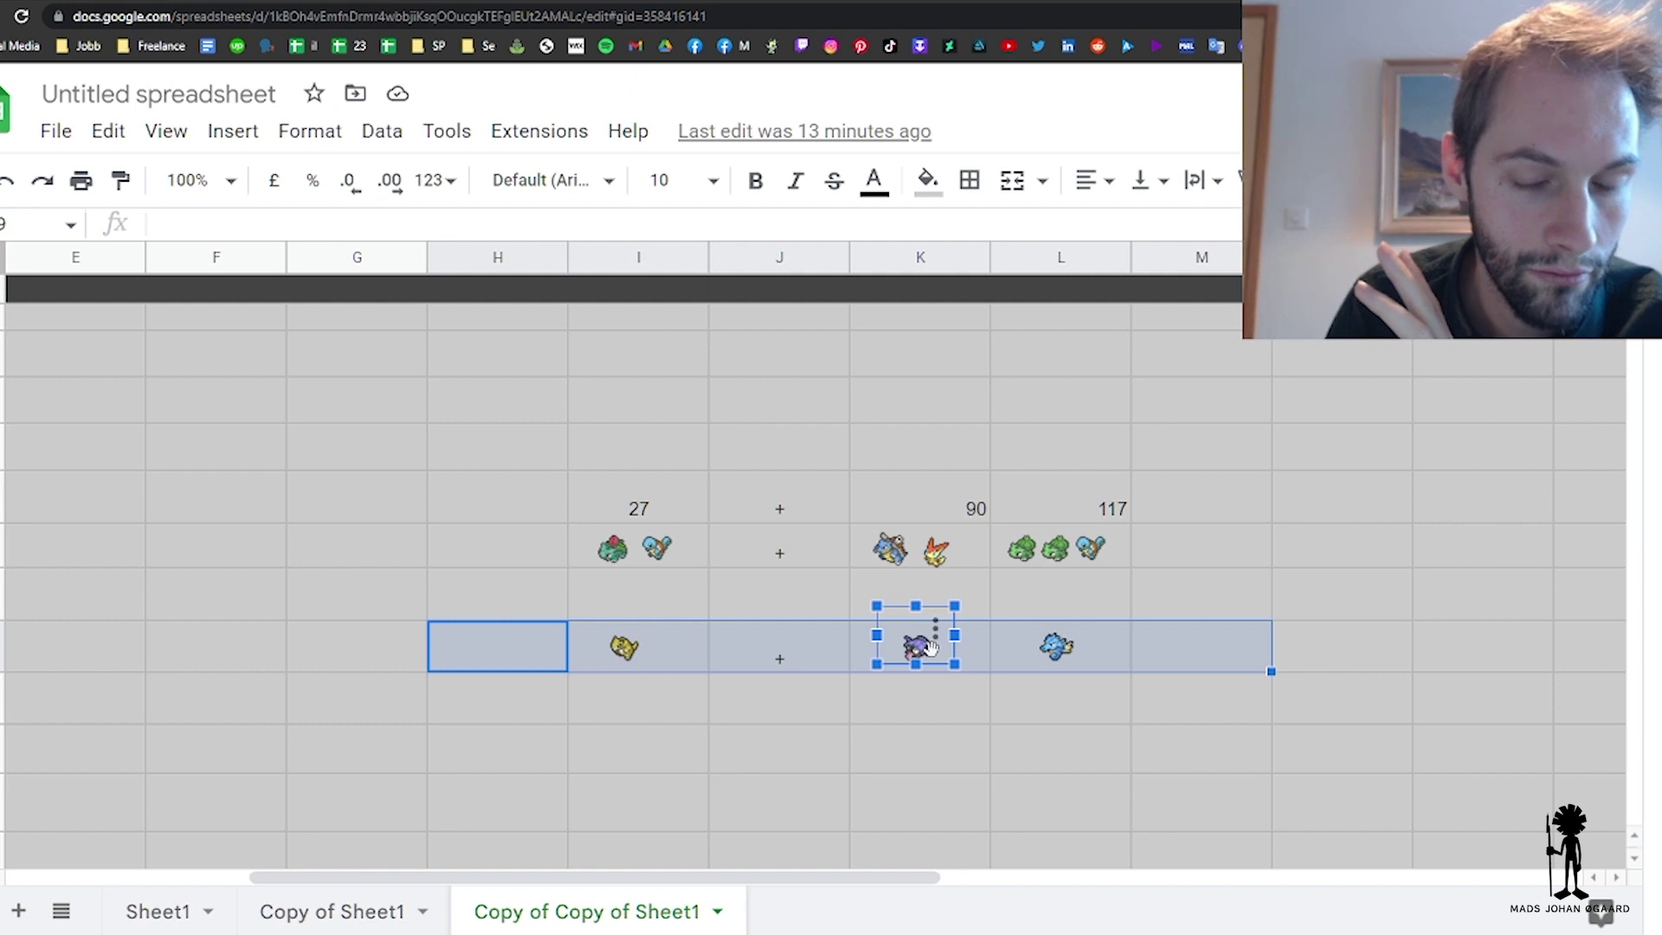
Select the result sprite in the lowest addition row, clear the selection, and check the digit list from Victini to Blastoise.
click(1058, 658)
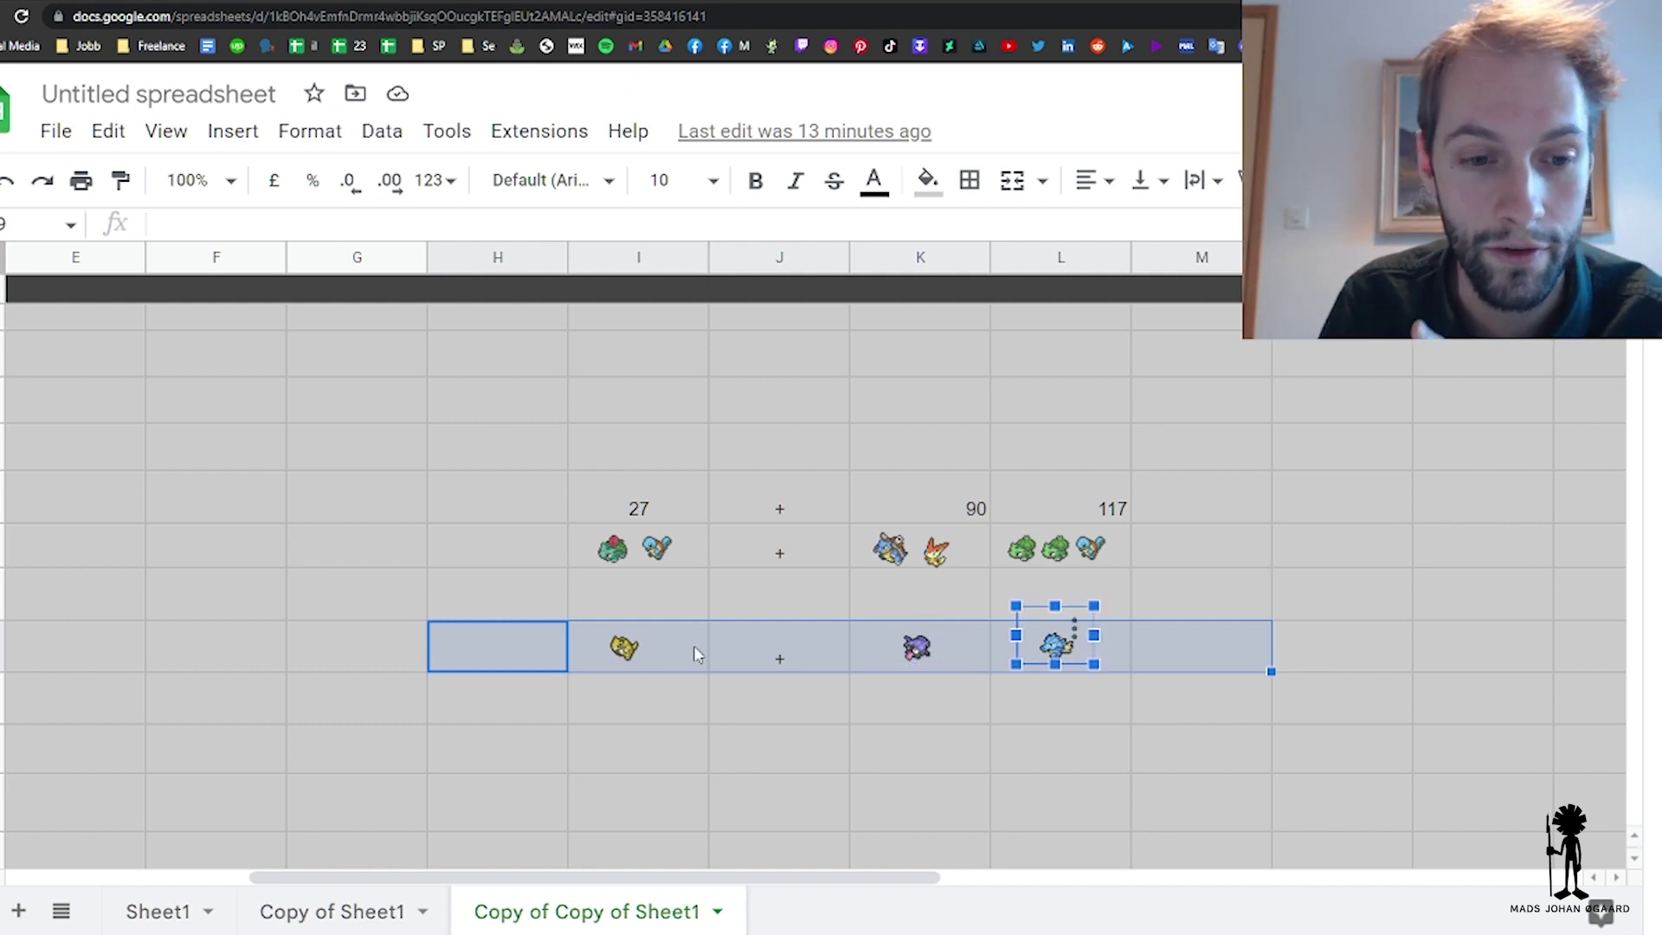
click(1021, 720)
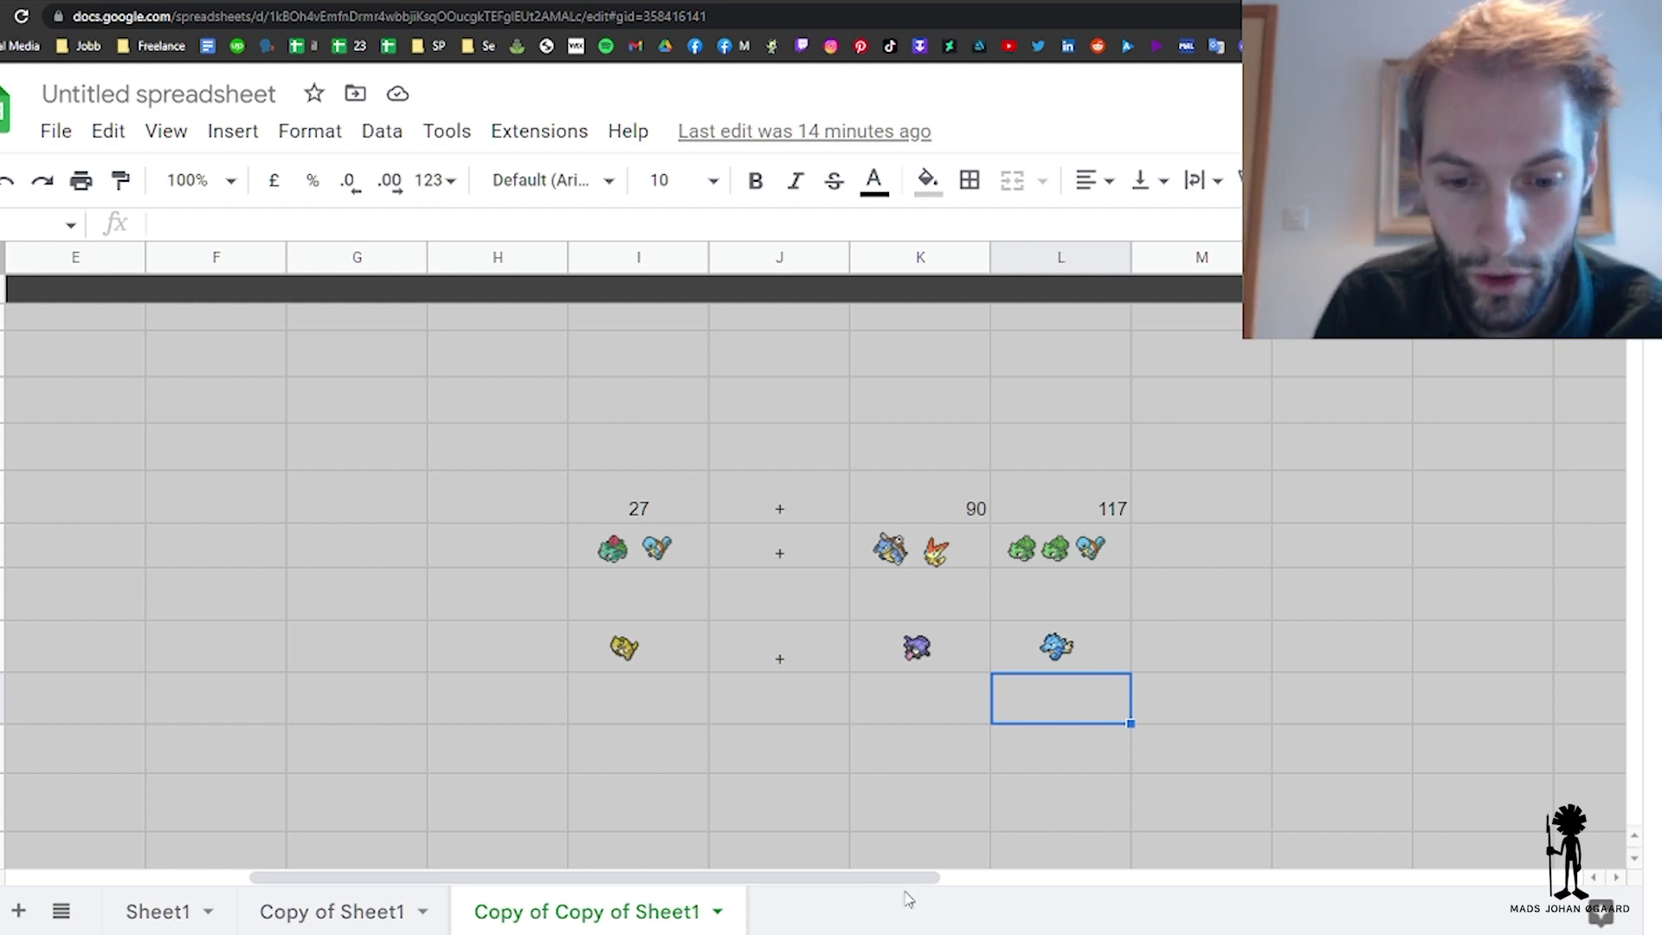
drag(906, 878, 664, 894)
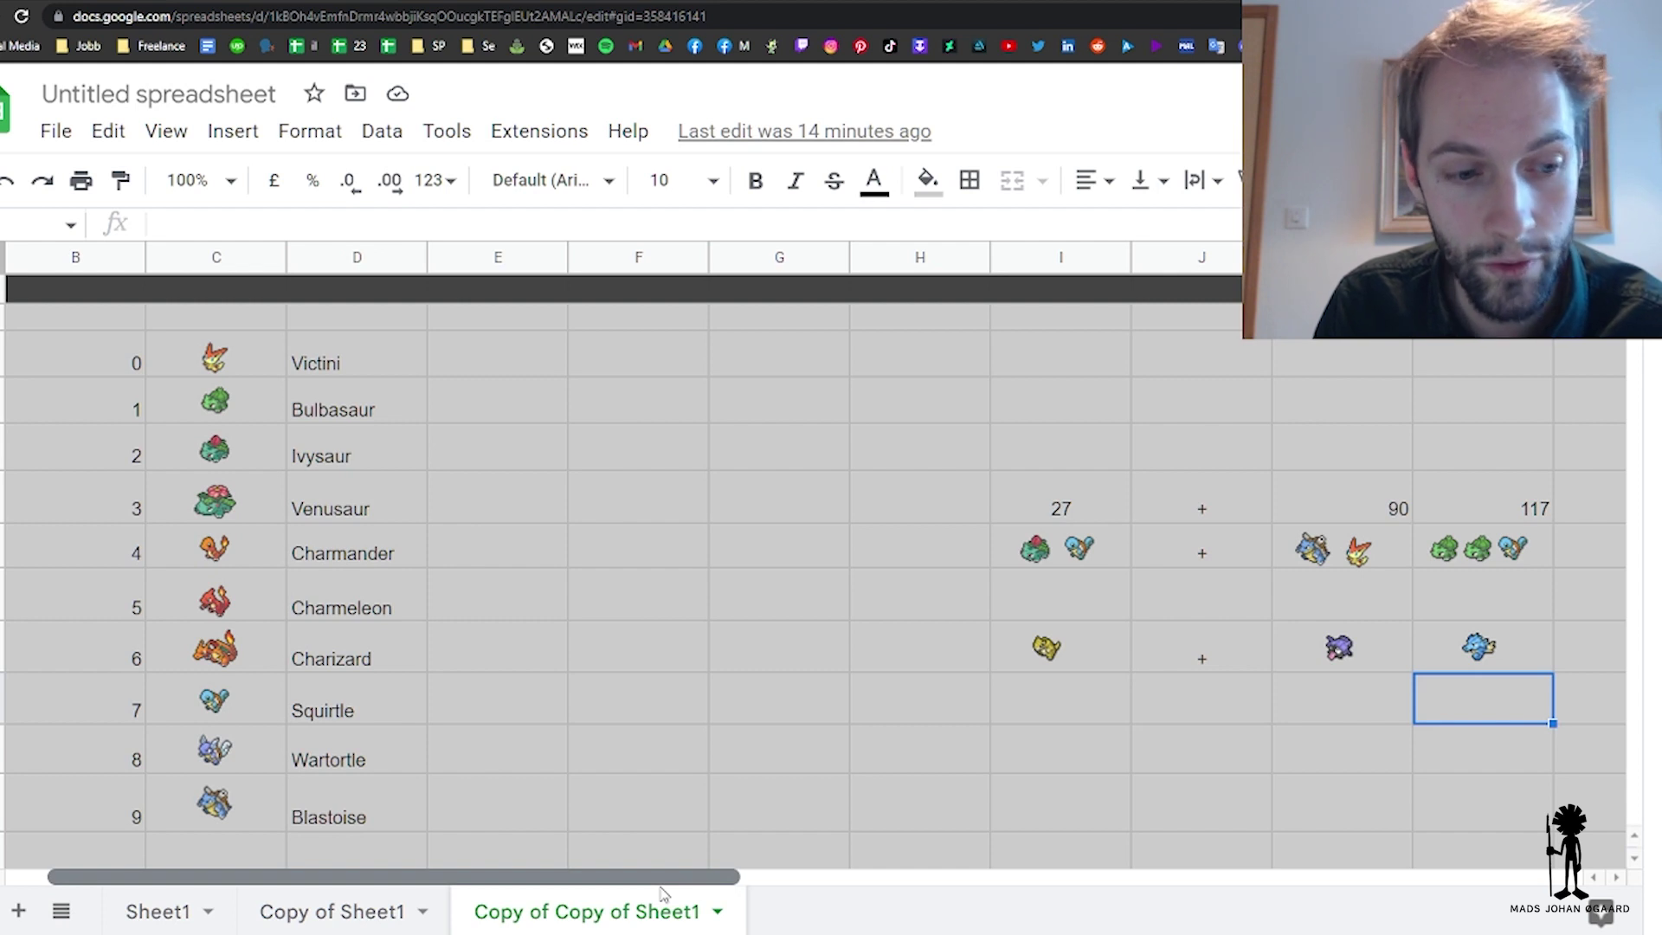
drag(664, 893, 840, 883)
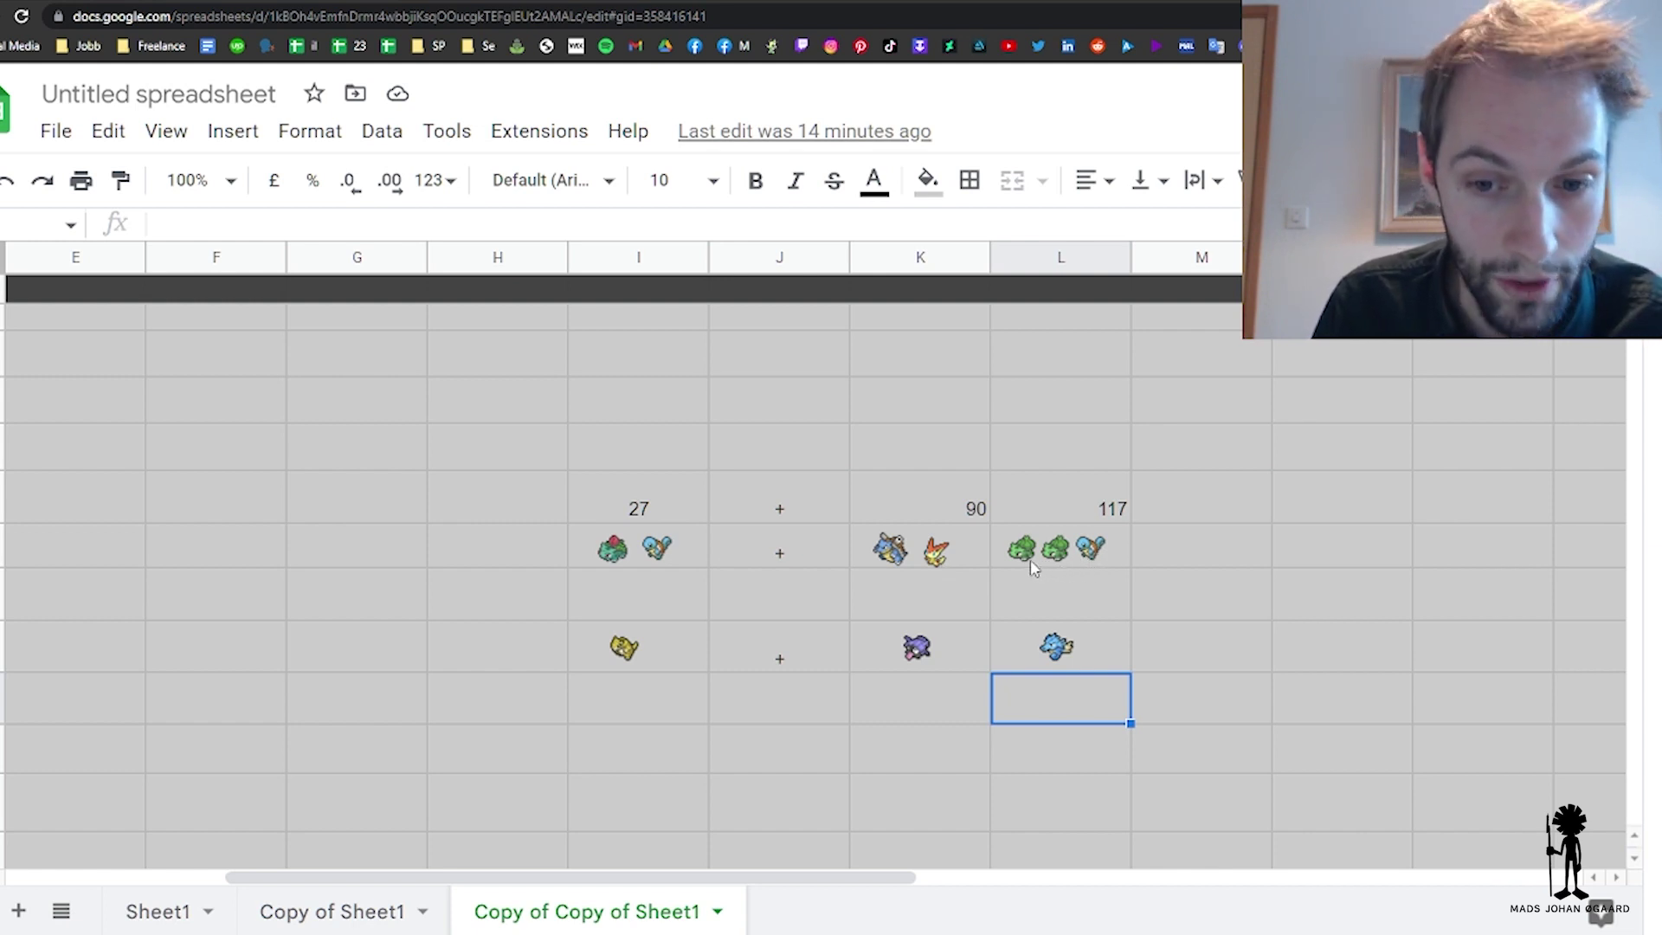
Highlight the three-sprite result cell and the numeric addition row above it, and clear the highlight.
click(1129, 563)
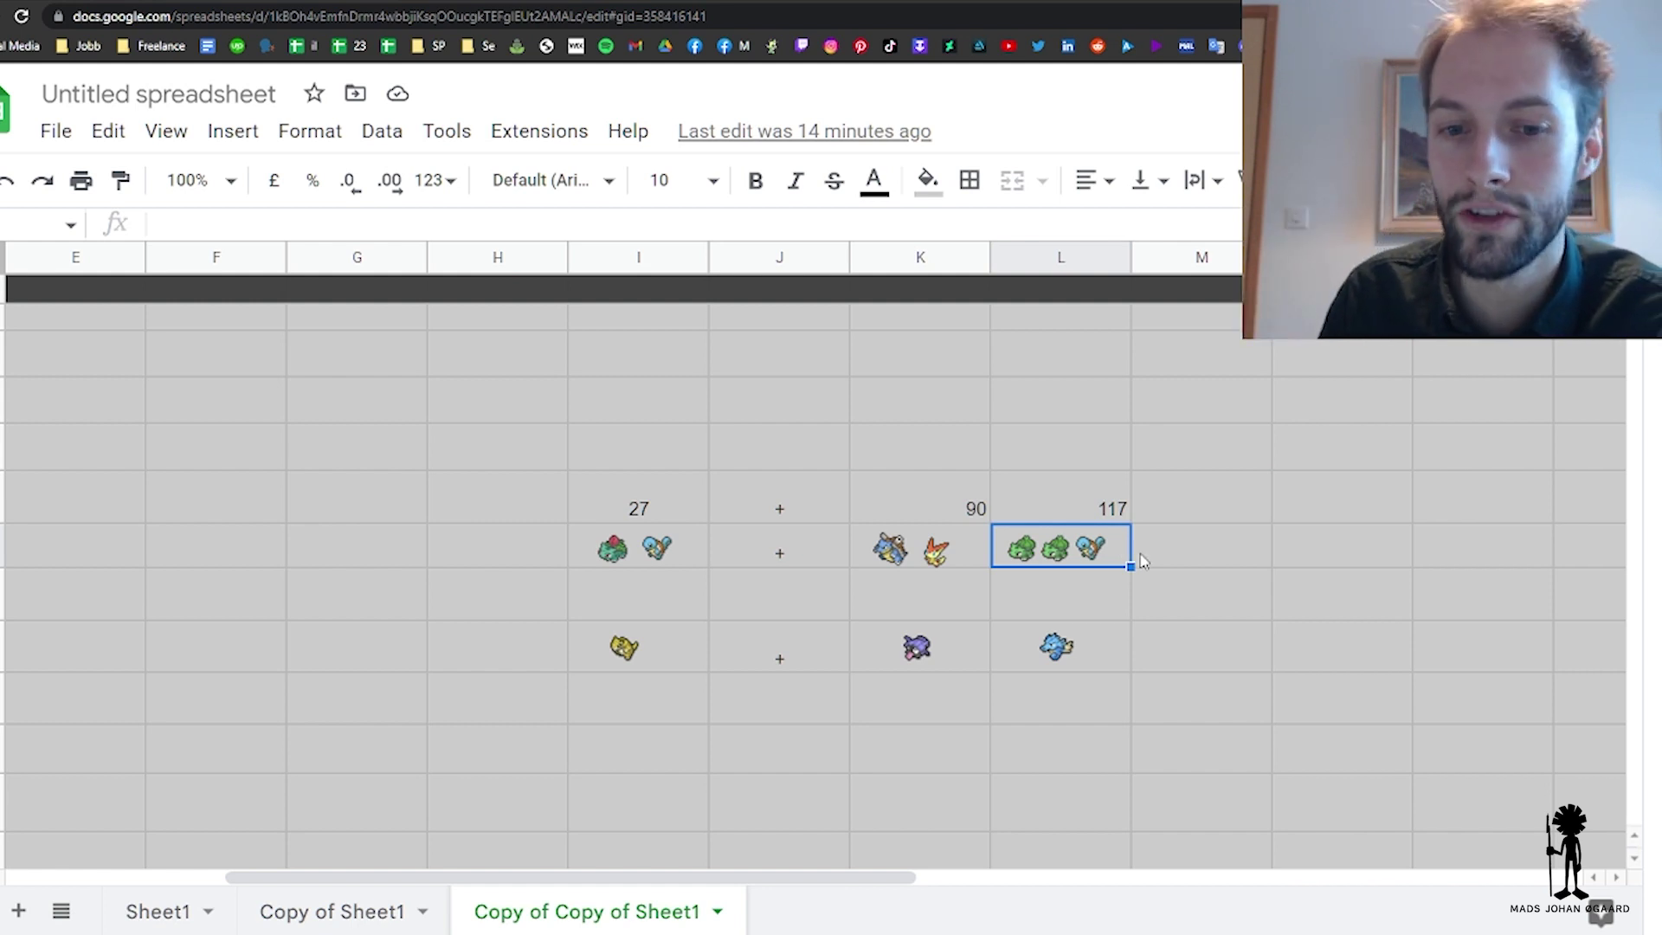
drag(651, 508, 1113, 511)
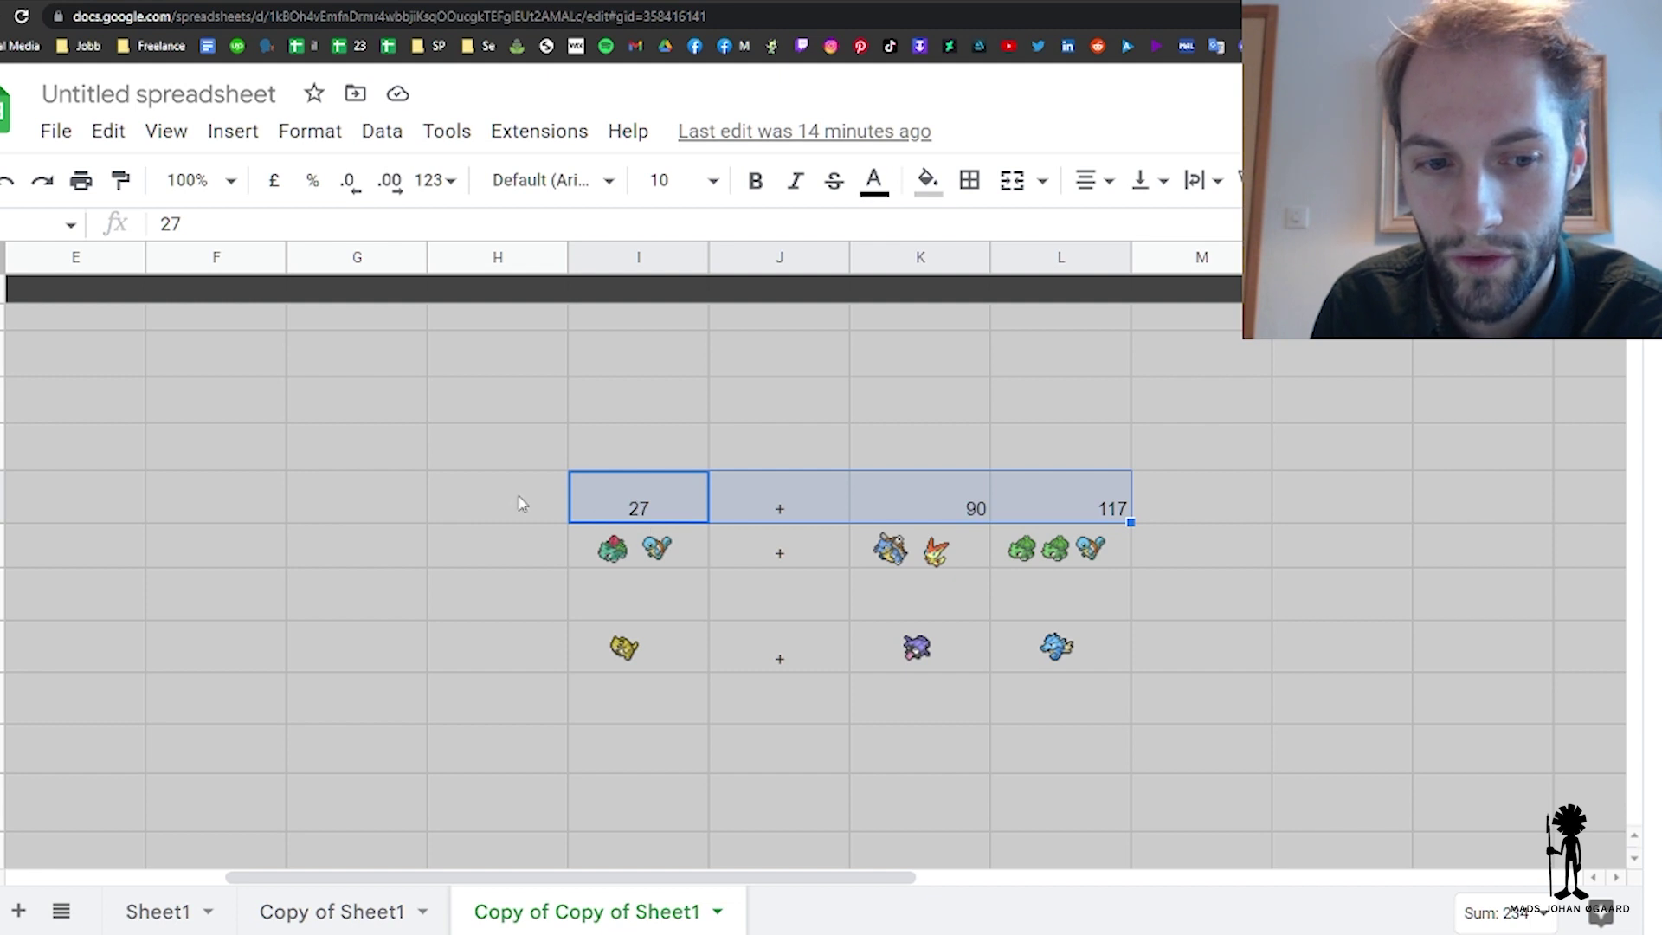
drag(520, 508, 1217, 519)
click(1112, 571)
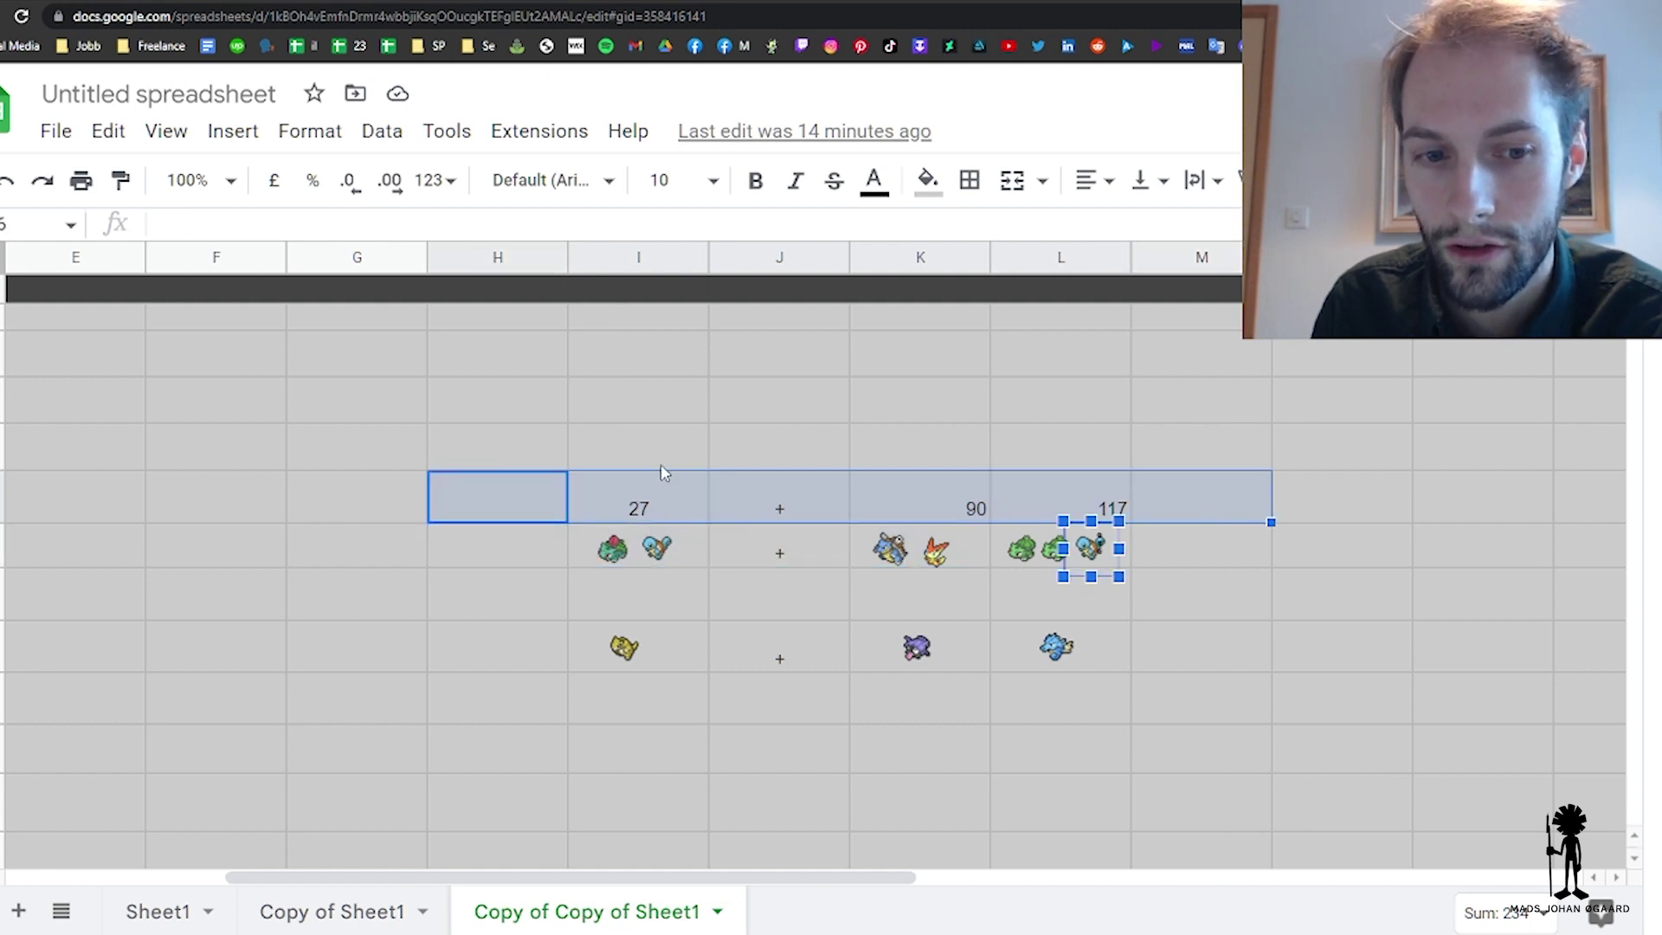
click(630, 446)
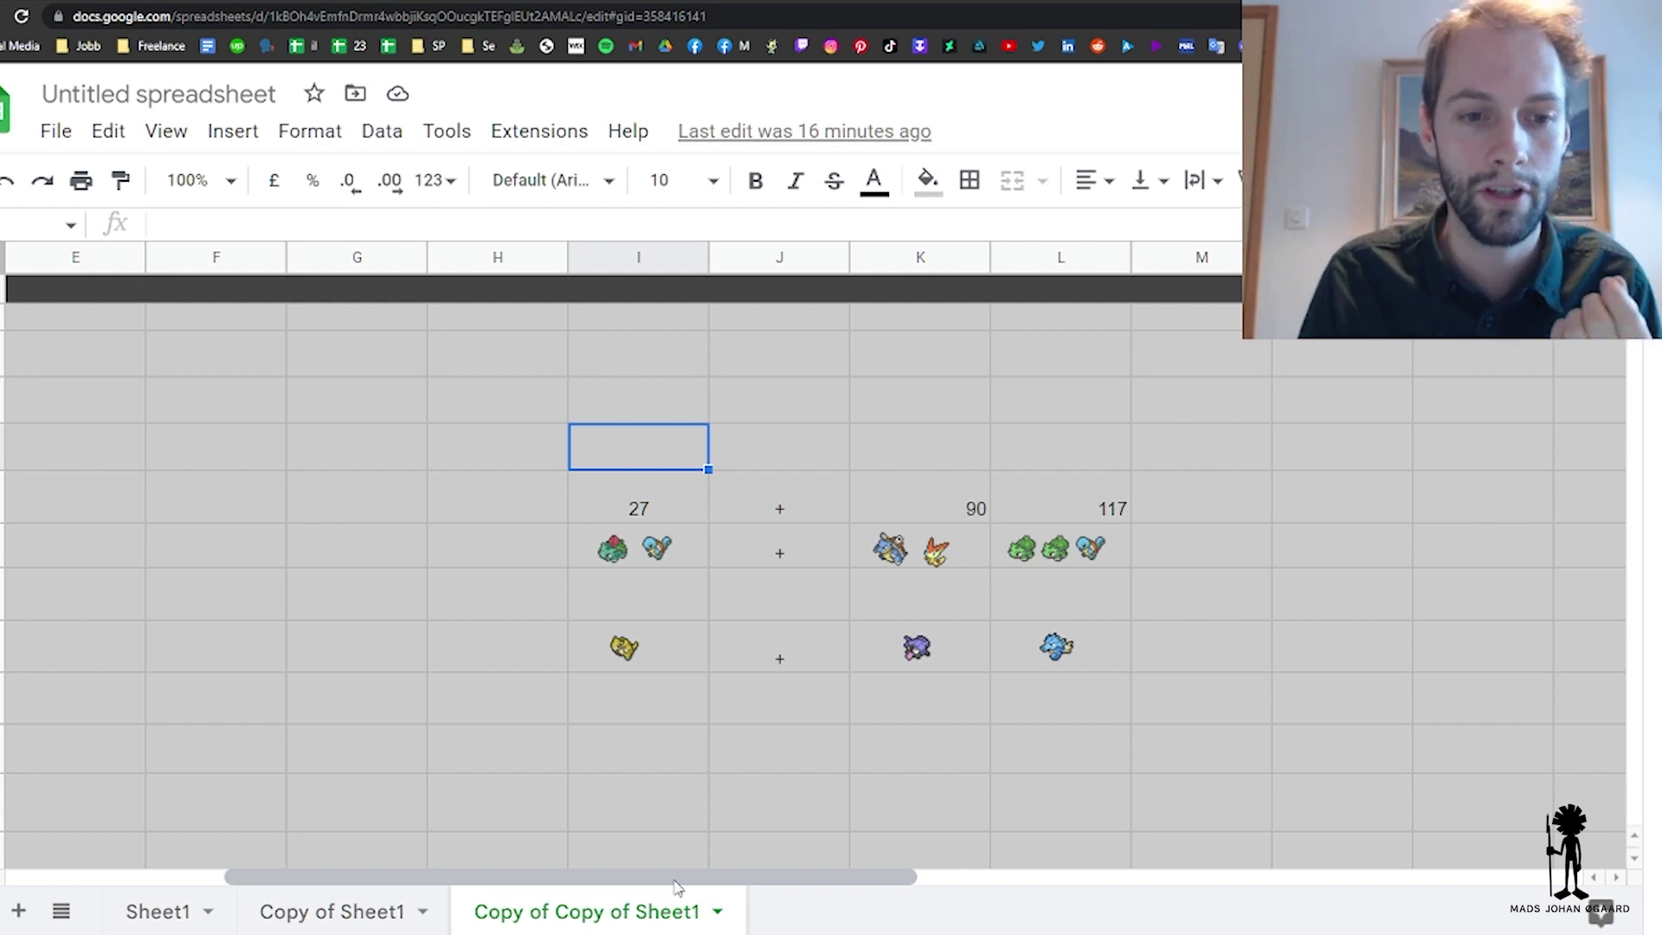
Compare the number 27 with the Squirtle sprite in the row beneath it by selecting each, and deselect them.
click(655, 511)
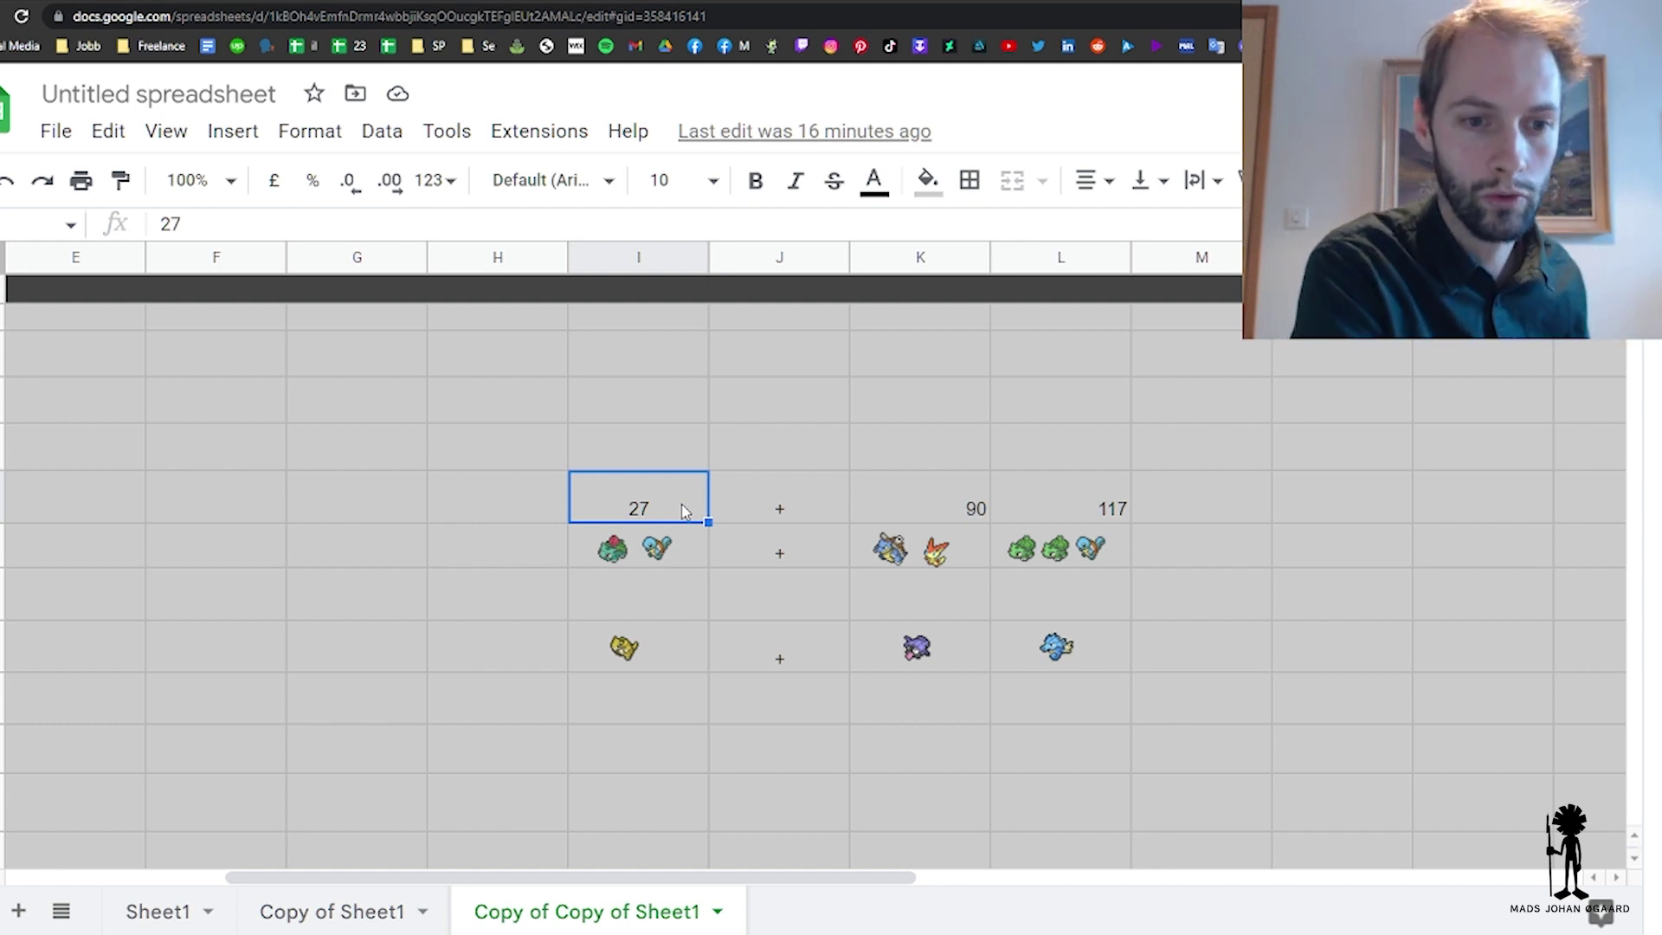
click(656, 548)
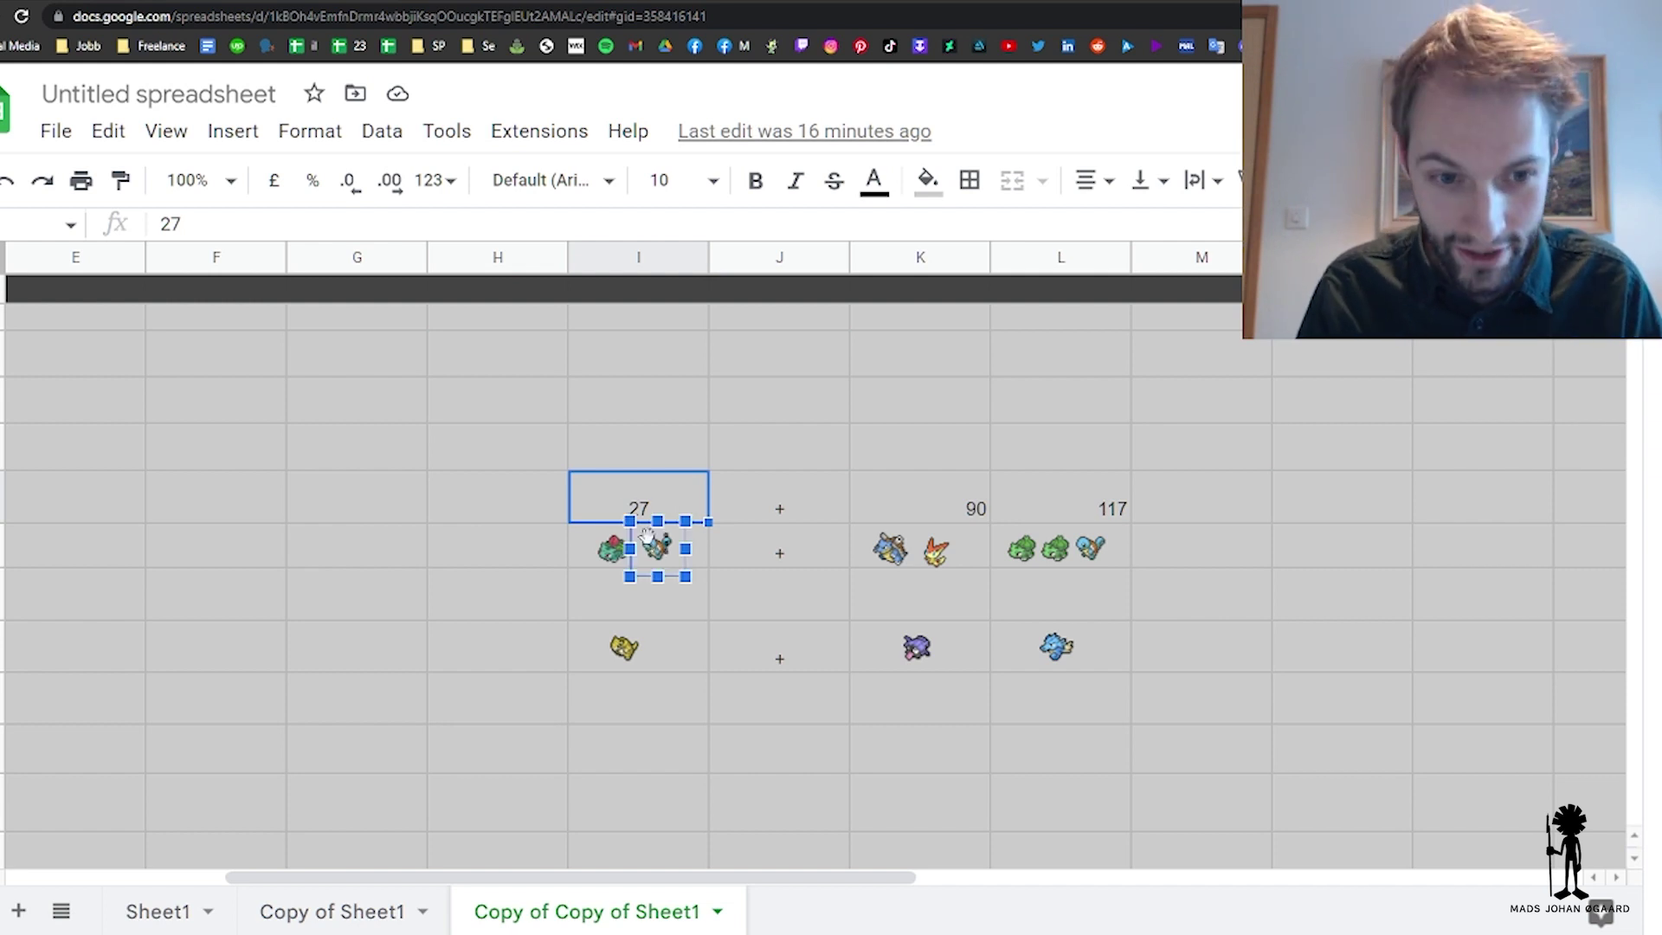
click(495, 564)
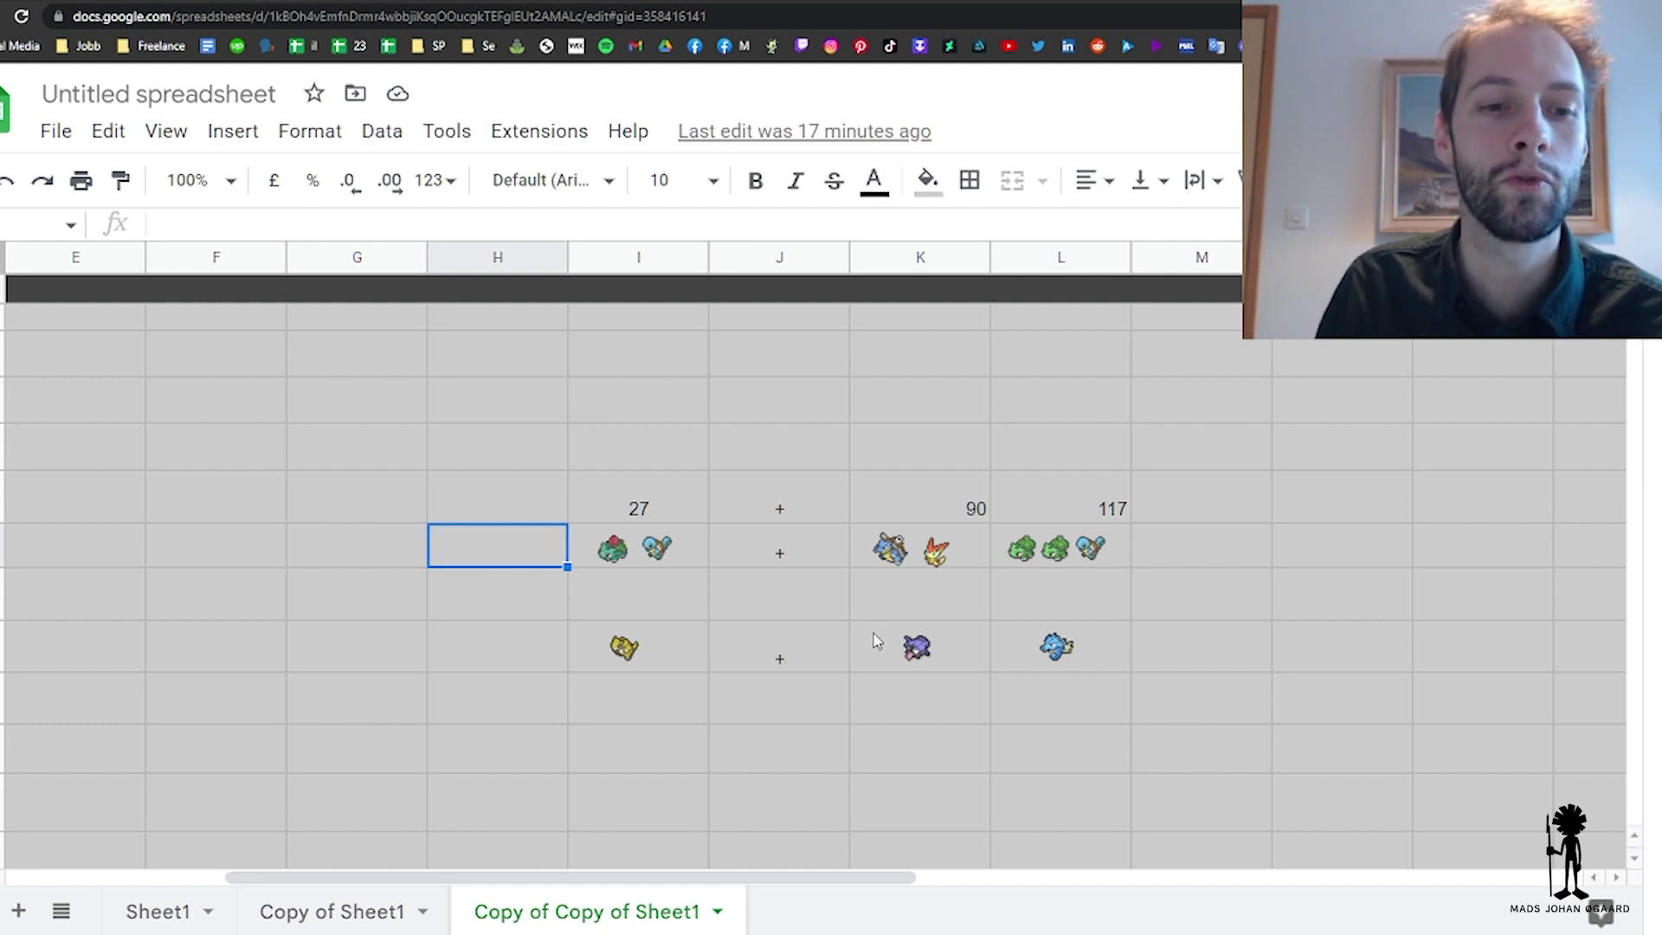
click(858, 616)
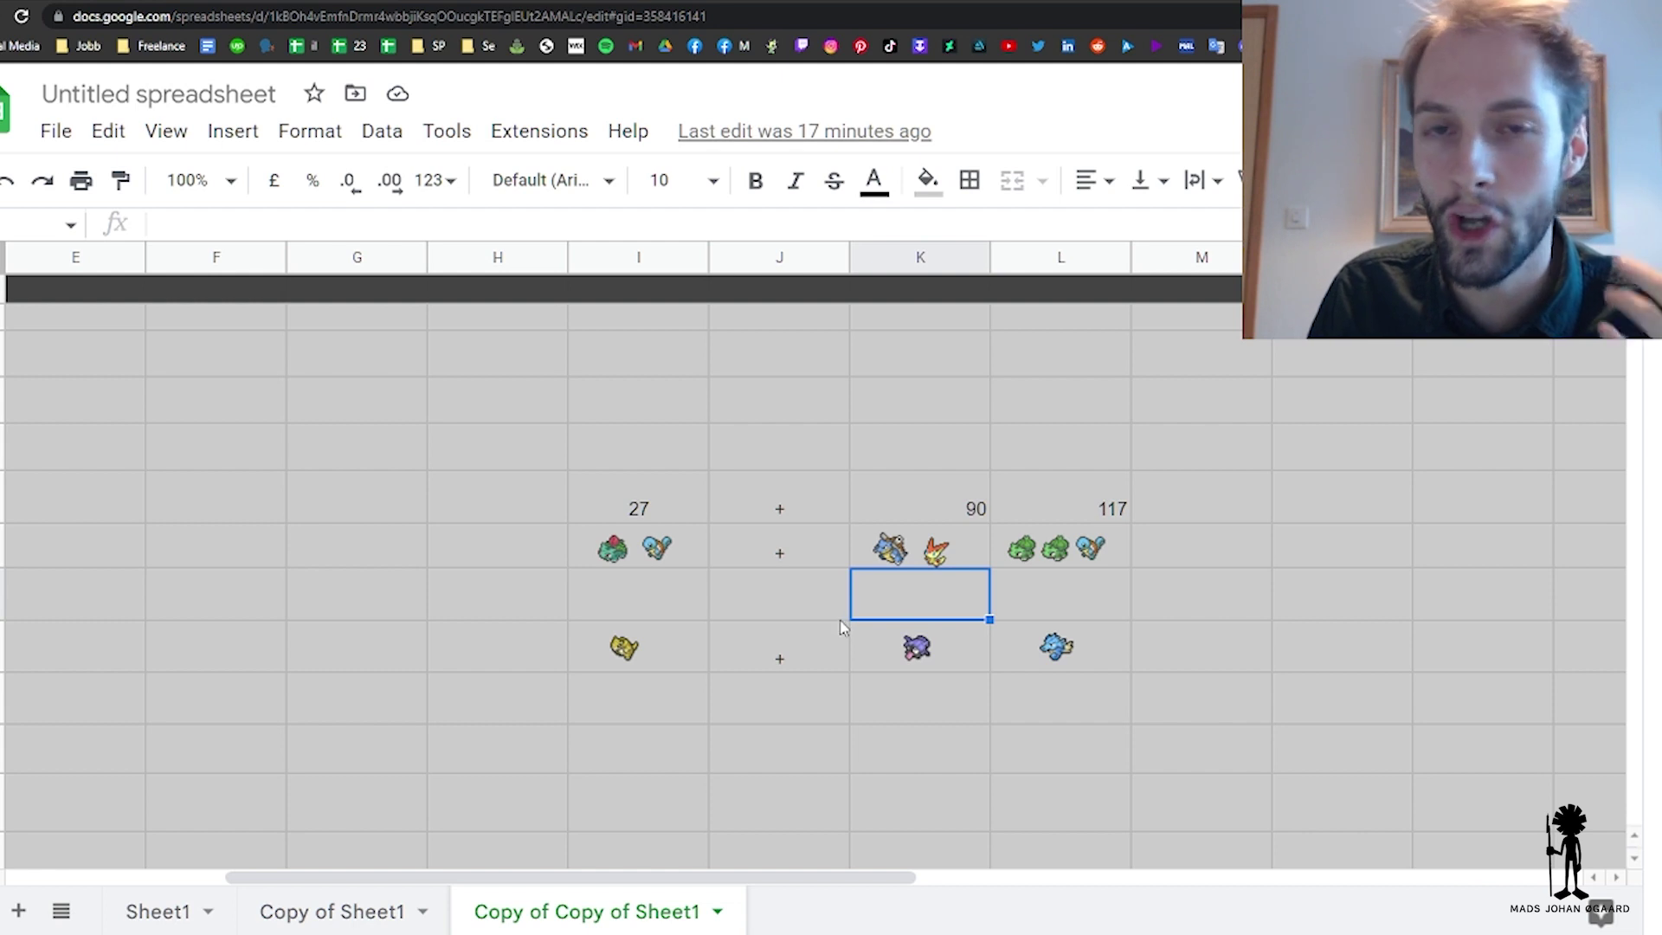